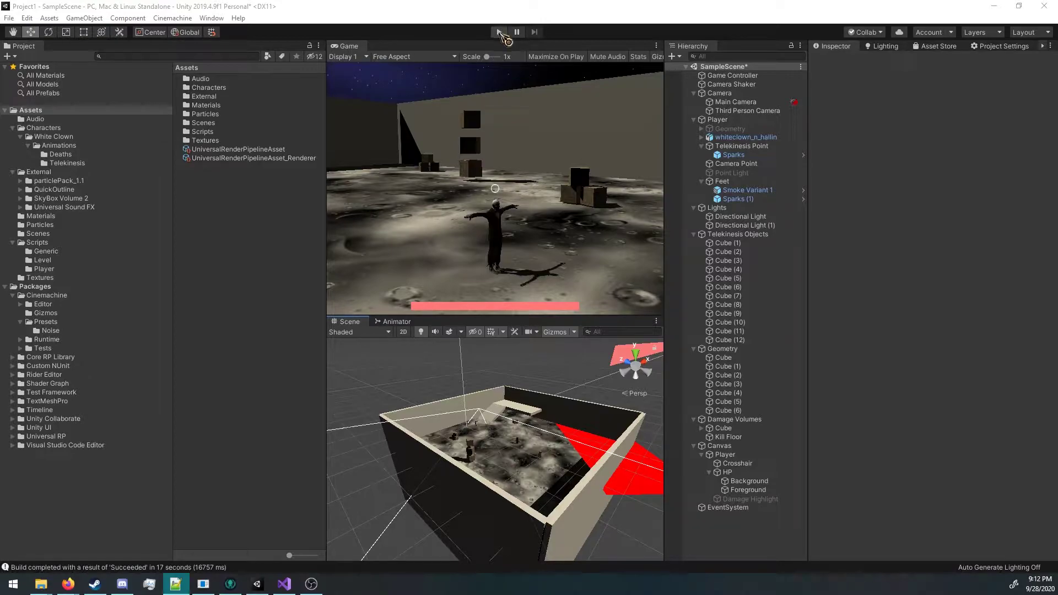
Step: Start play mode and run the character around the arena past the crate stacks to test its movement
click(500, 33)
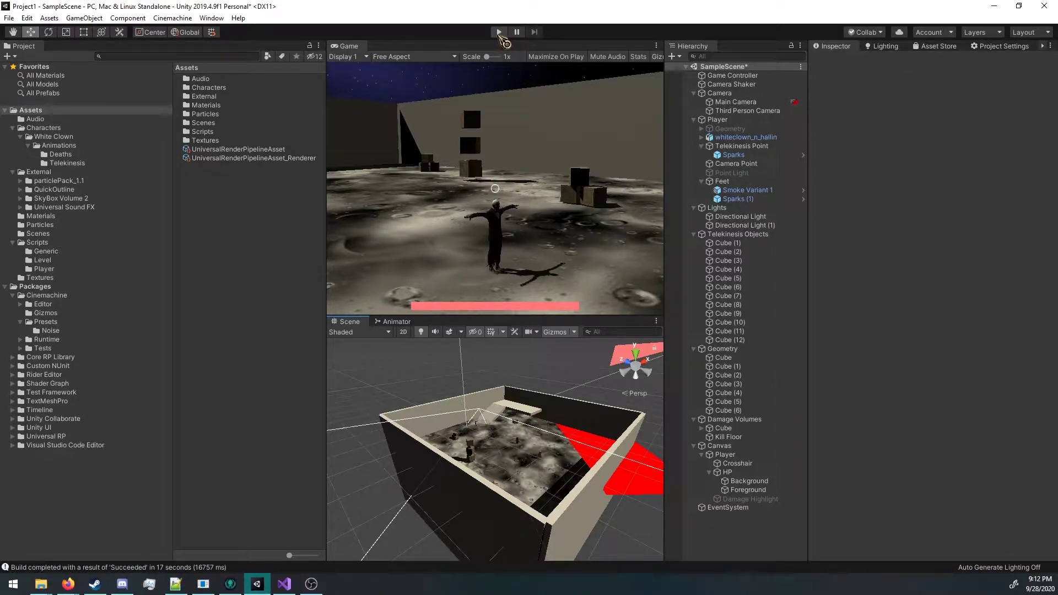
click(499, 33)
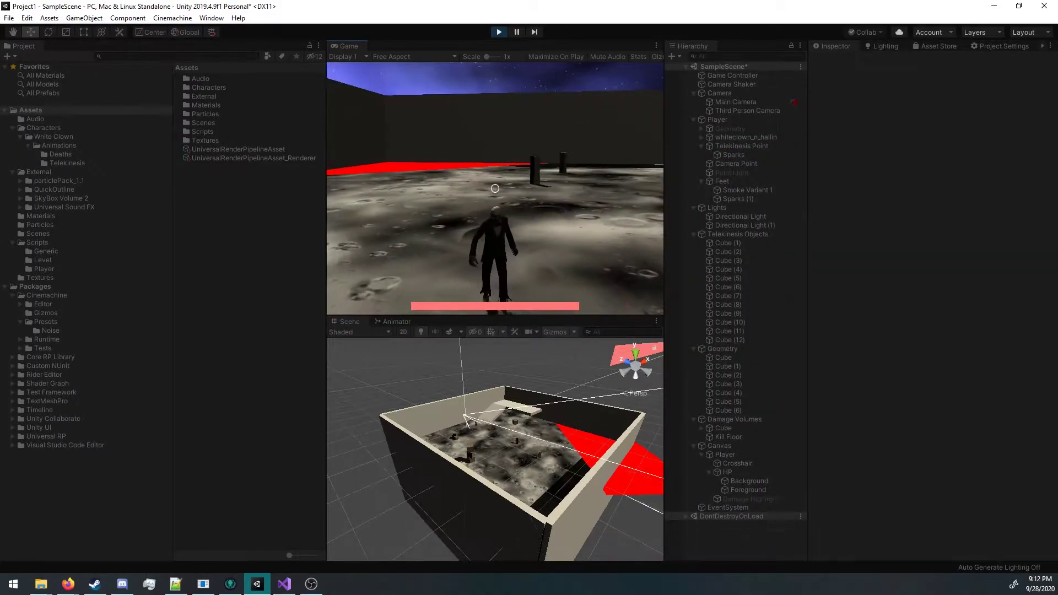
key(w)
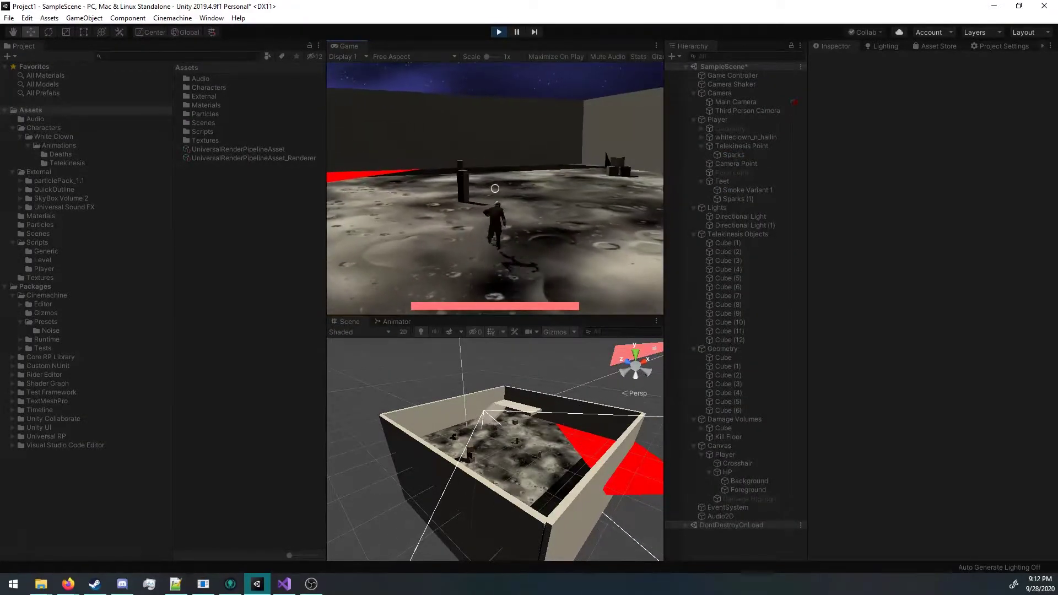
key(w)
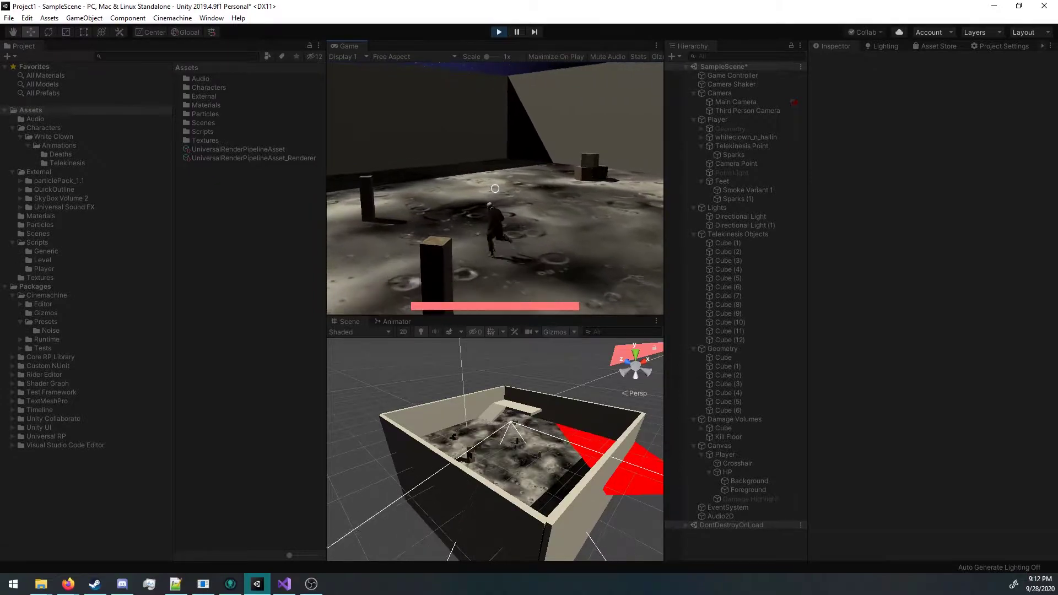
key(w)
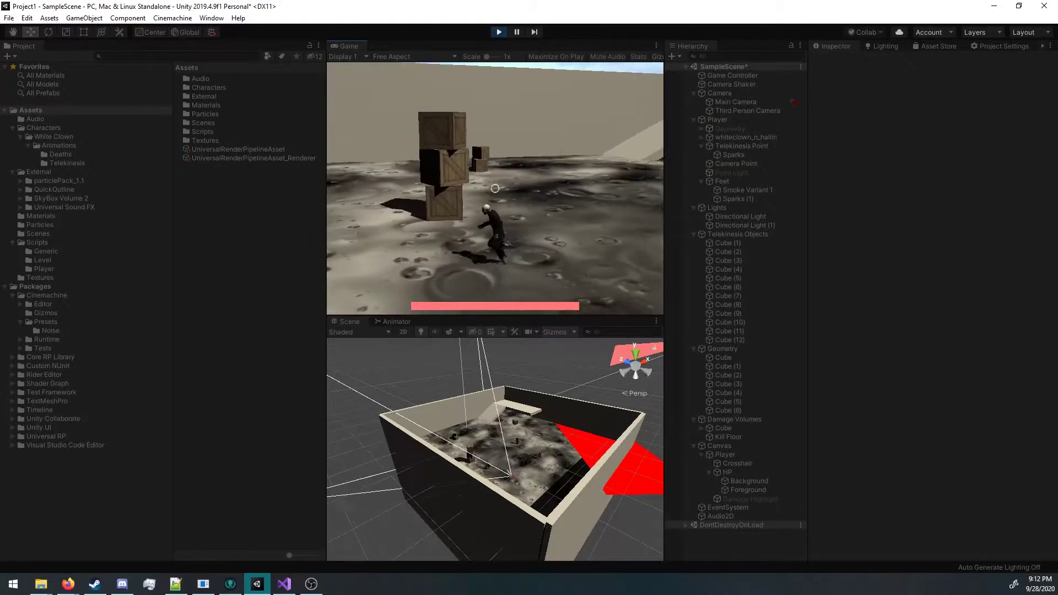
key(a)
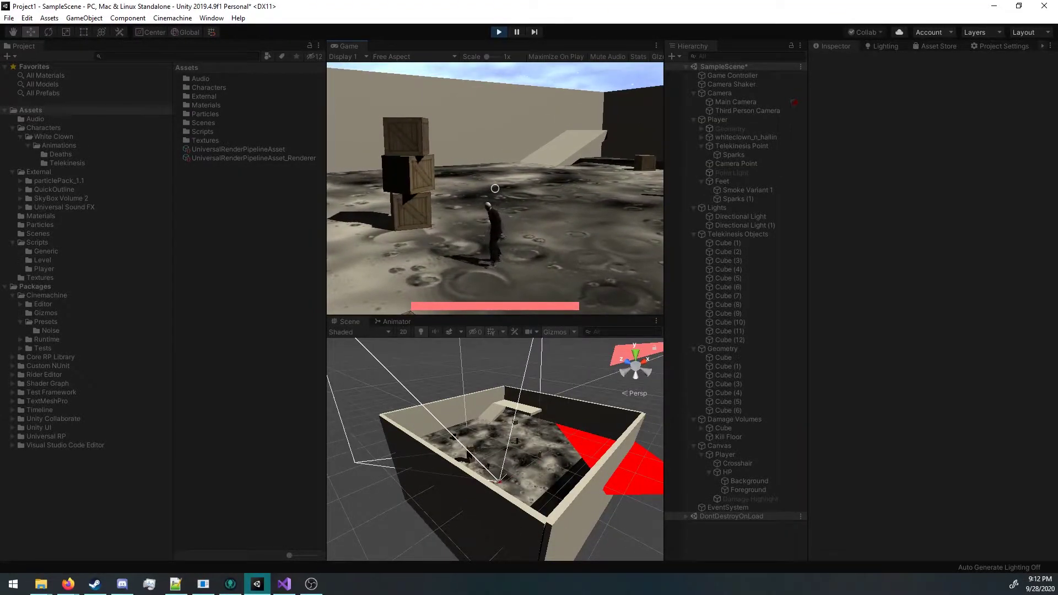
key(w)
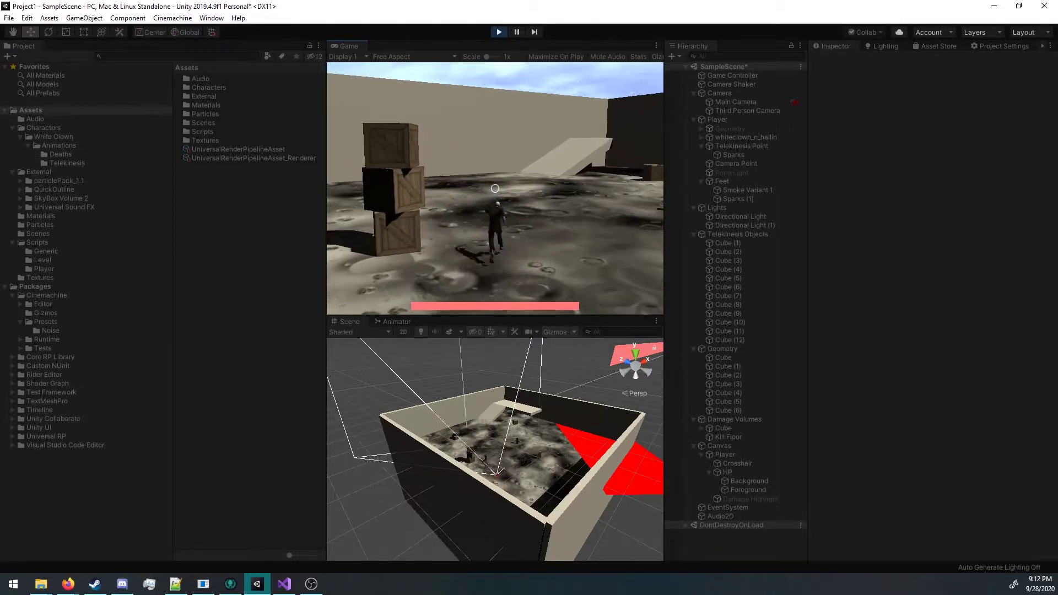
key(w)
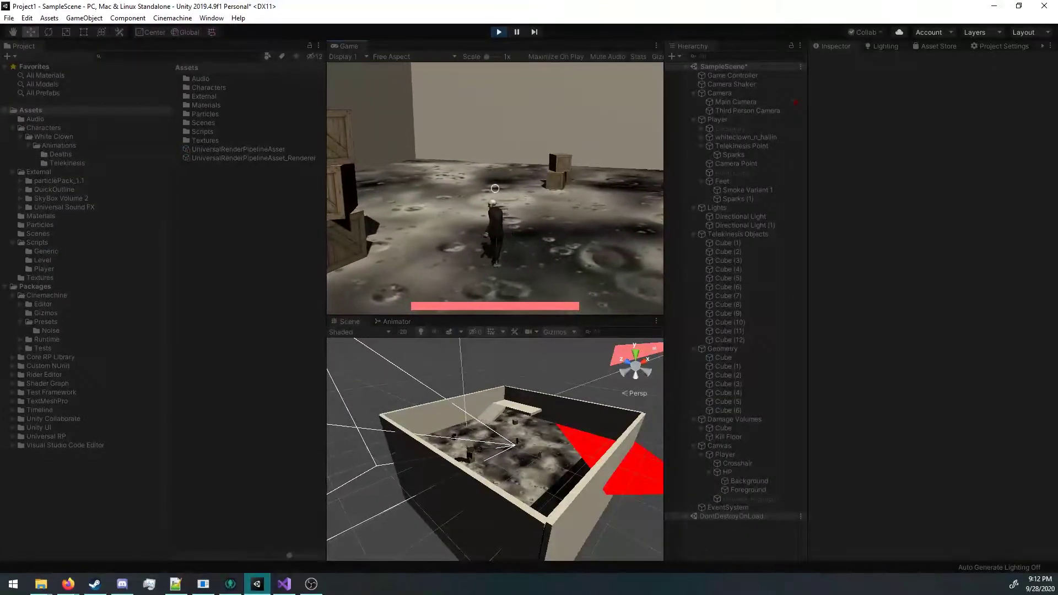
Step: Test the character's jump and continue running laps across the arena floor
key(space)
key(w)
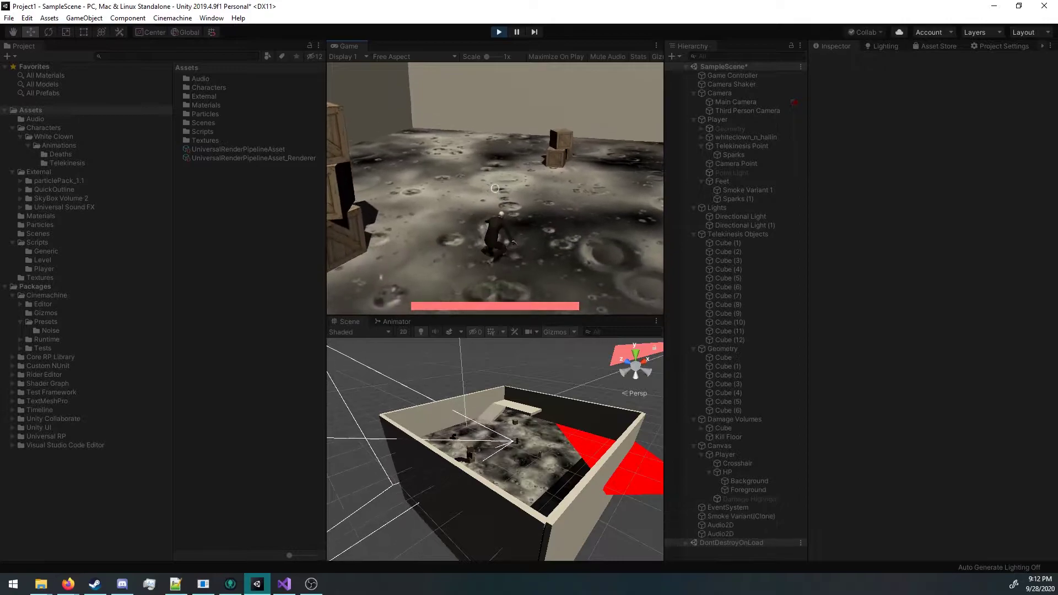
key(w)
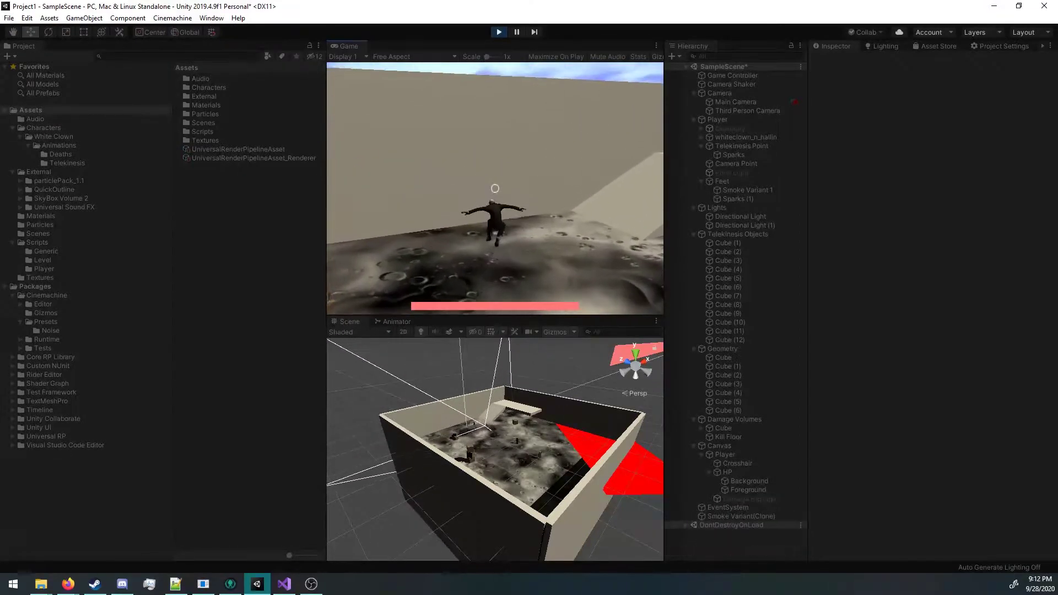
key(w)
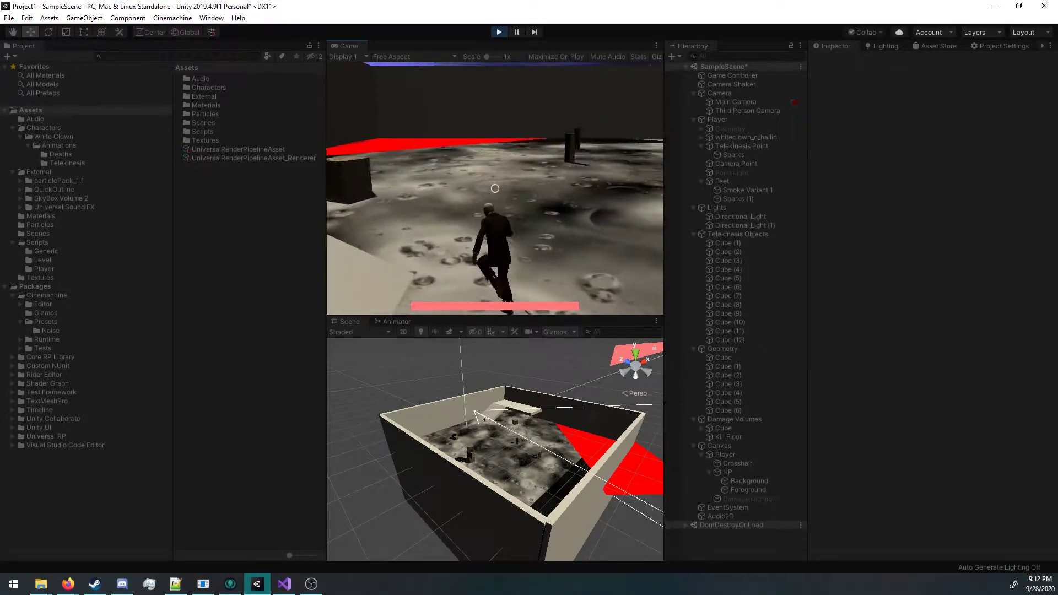
key(w)
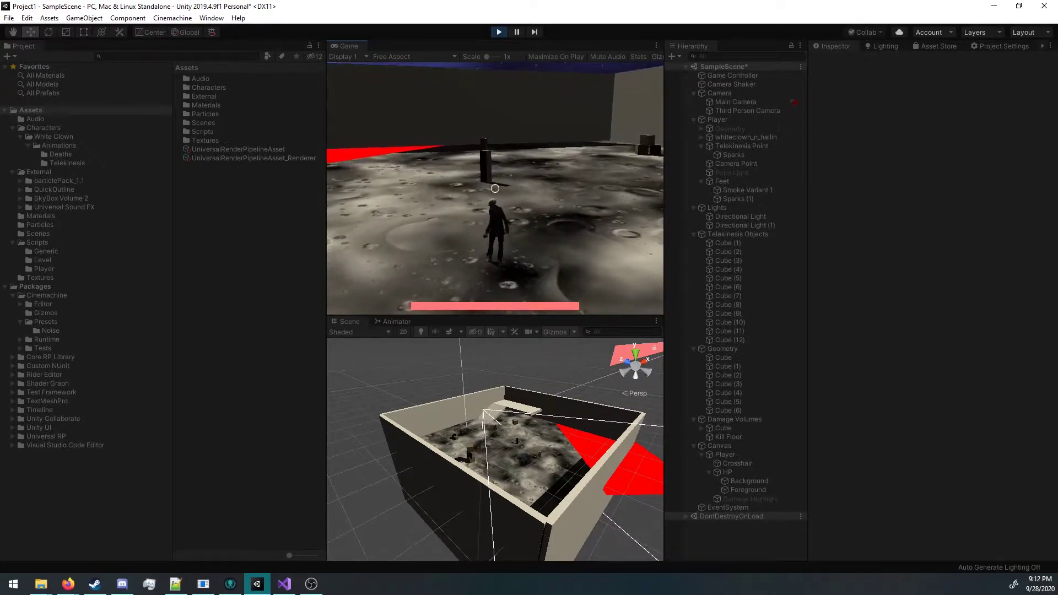
key(w)
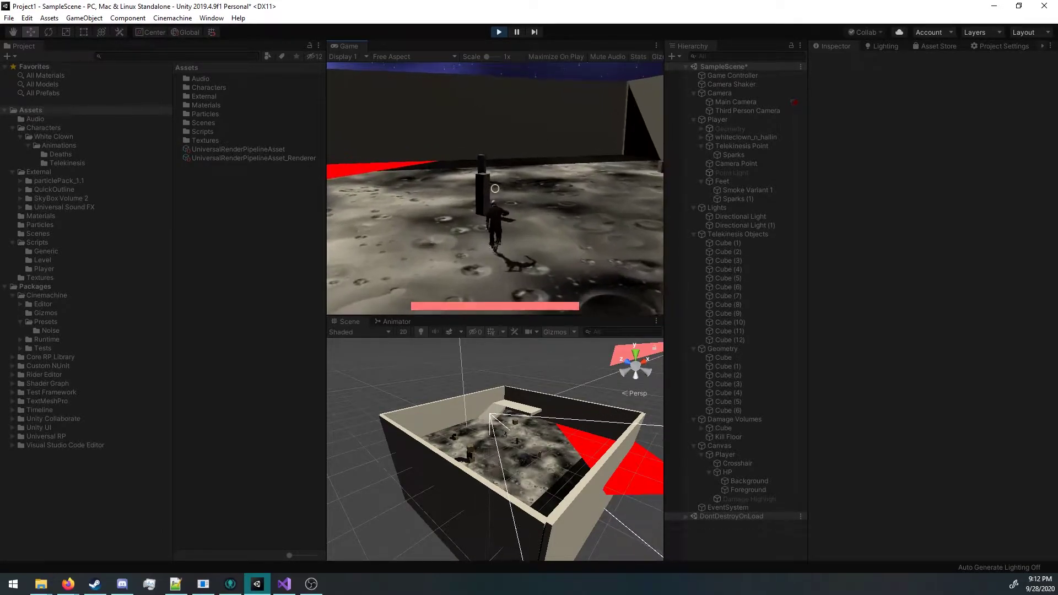
key(w)
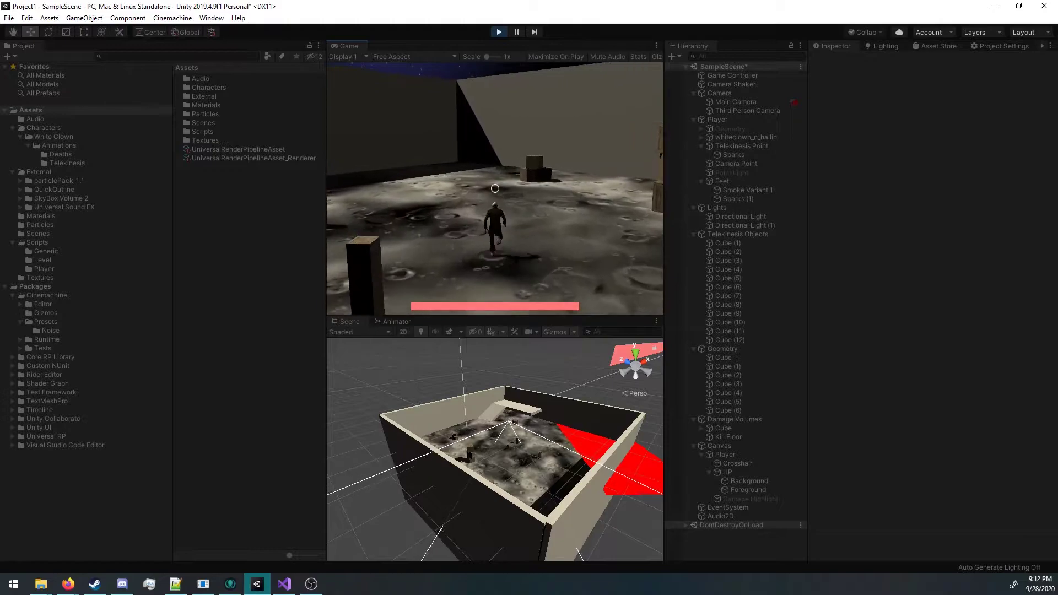
key(w)
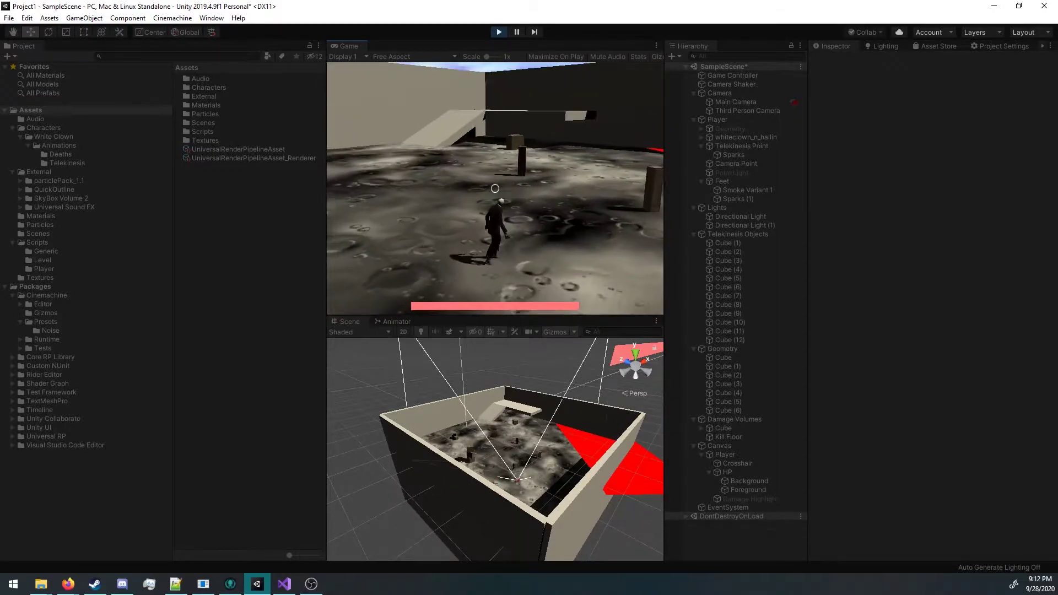
key(w)
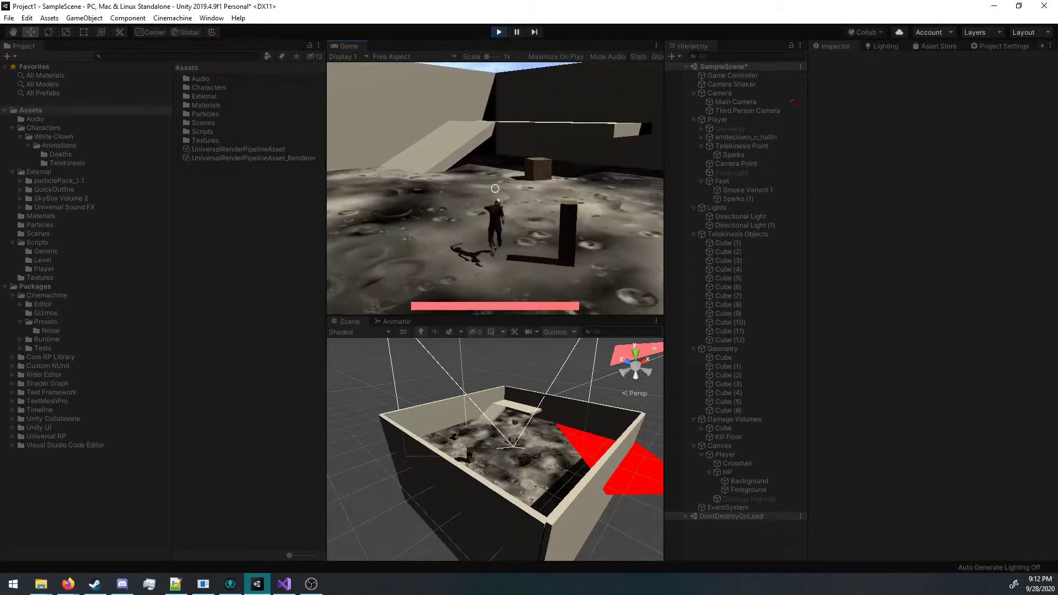
key(w)
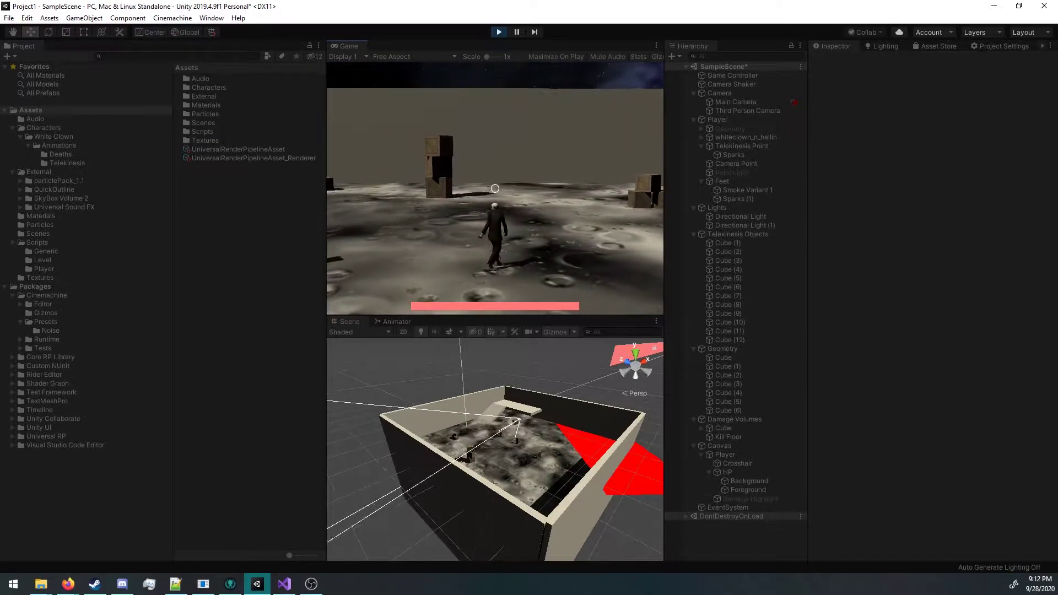
Step: Show the Player object's animator state machine and watch its states while the character runs and jumps
click(393, 322)
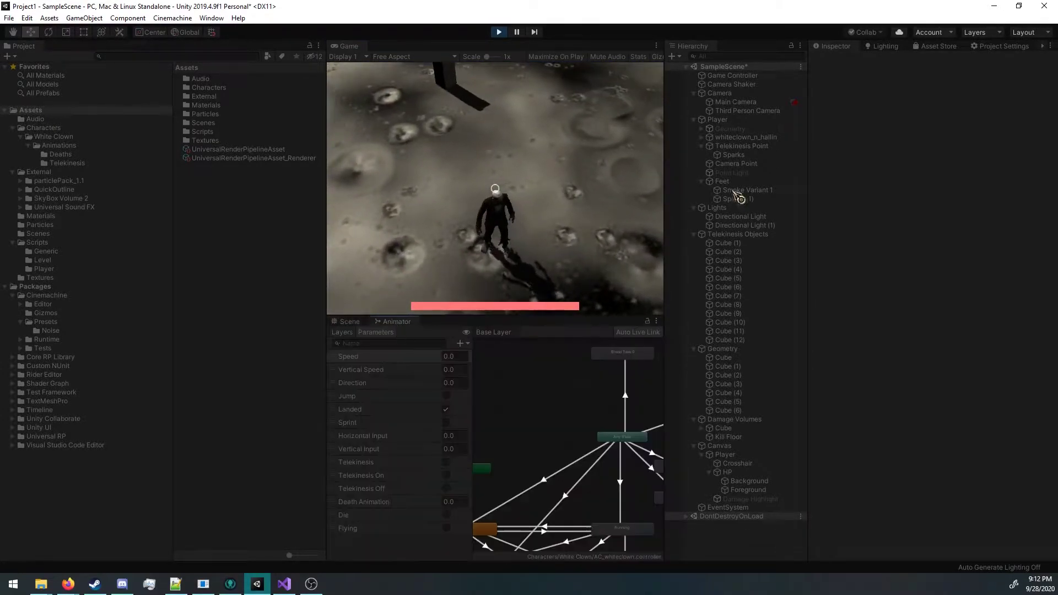
click(726, 121)
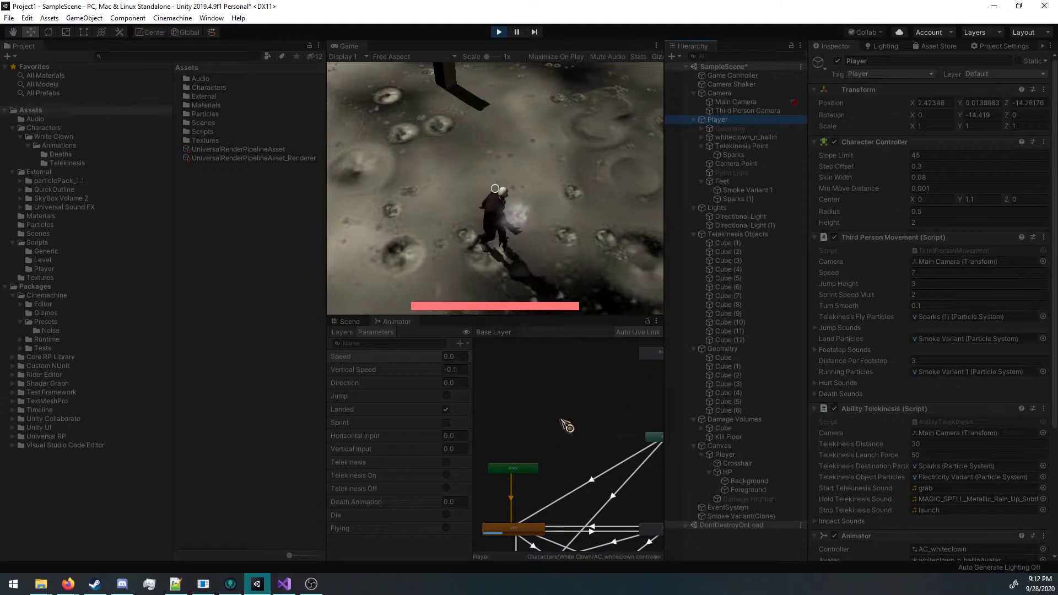
key(w)
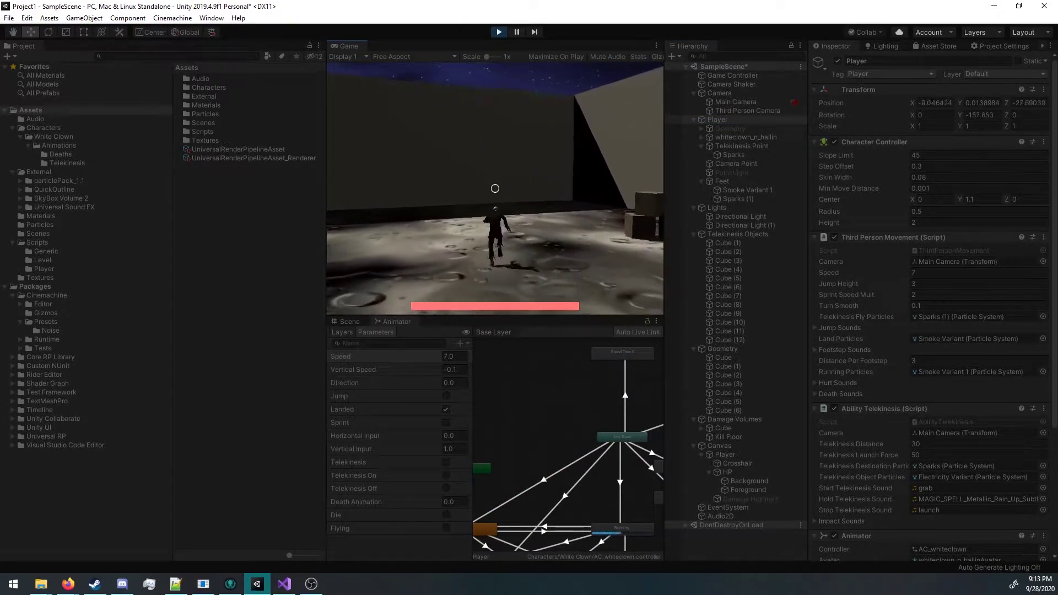
key(a)
key(space)
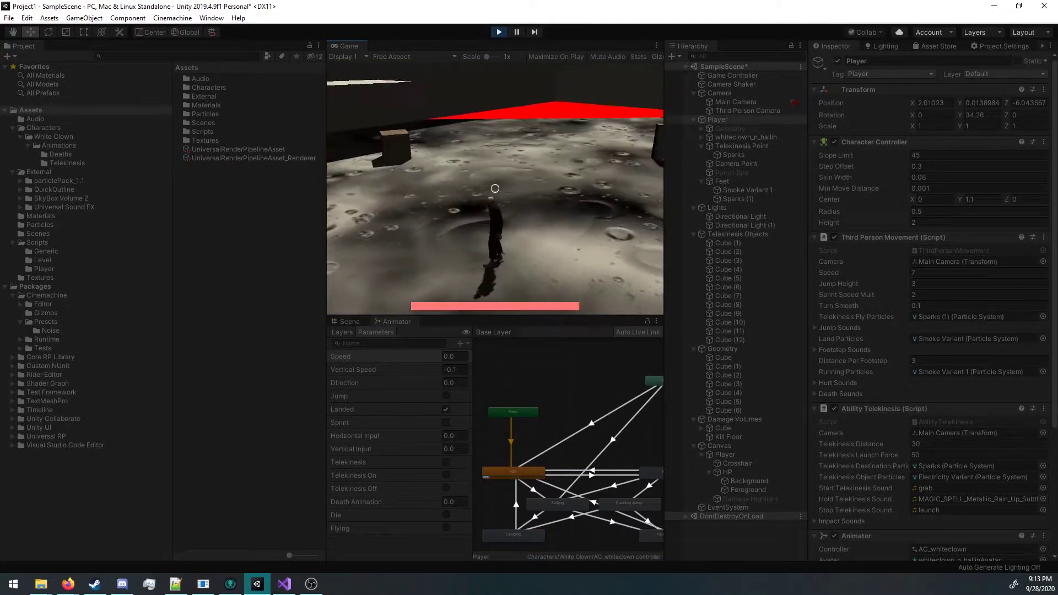
Step: Walk to a crate pile, lift its top crate with telekinesis, carry it across the arena and launch it
key(w)
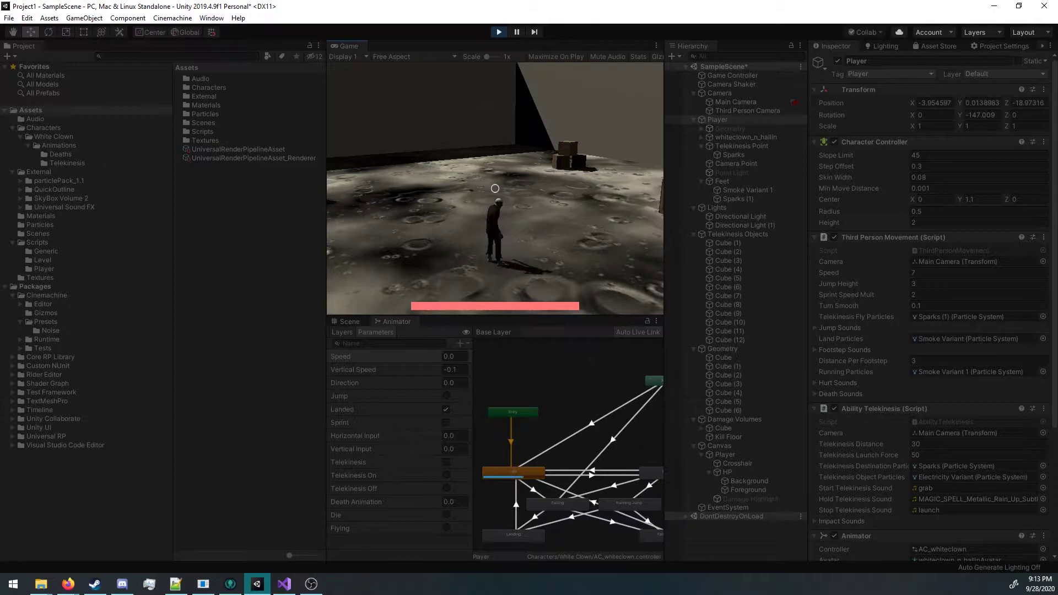
key(w)
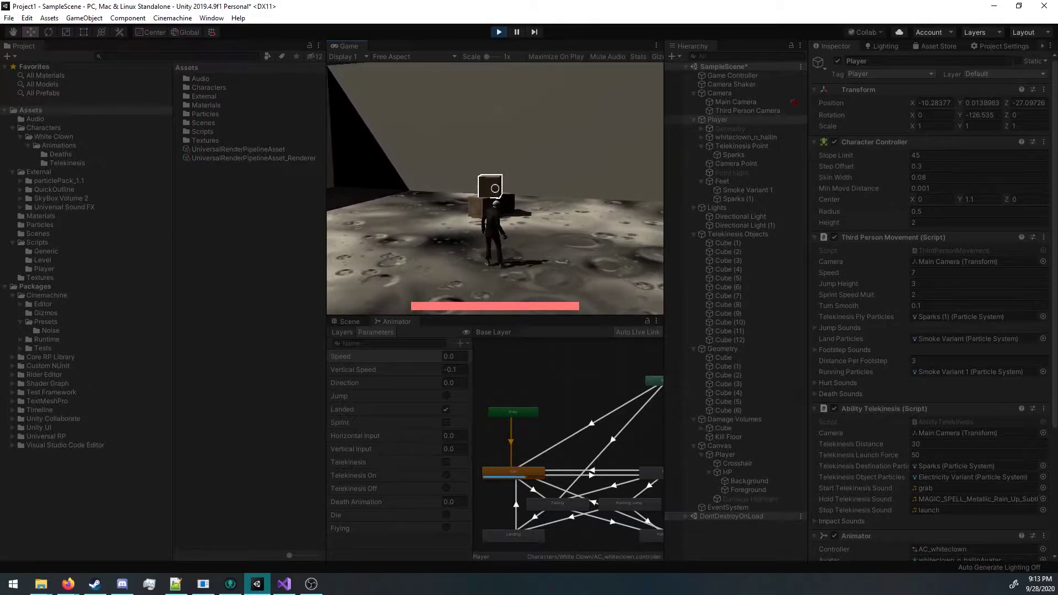
click(495, 189)
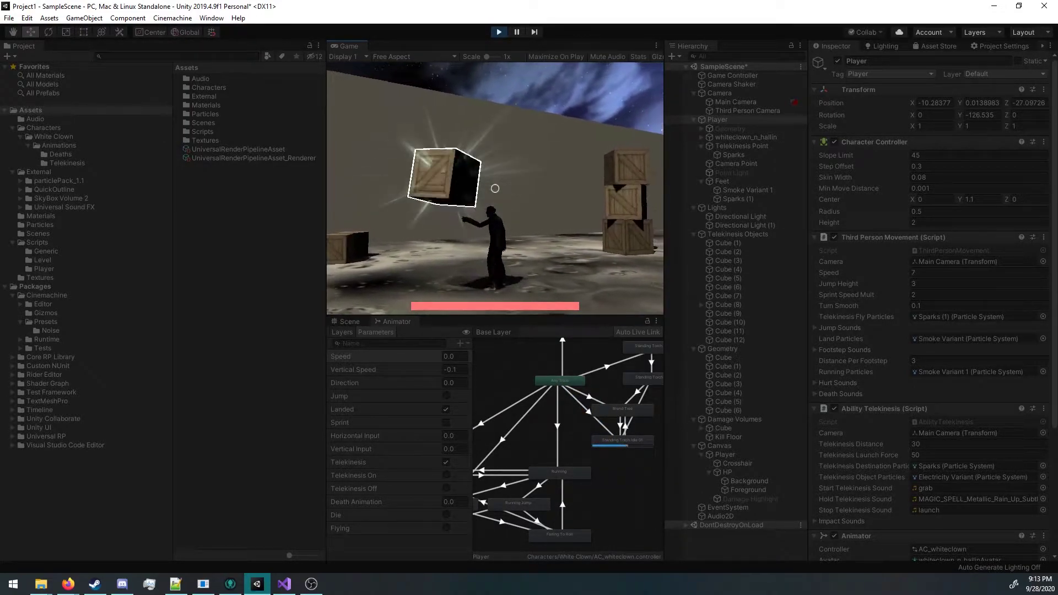
key(d)
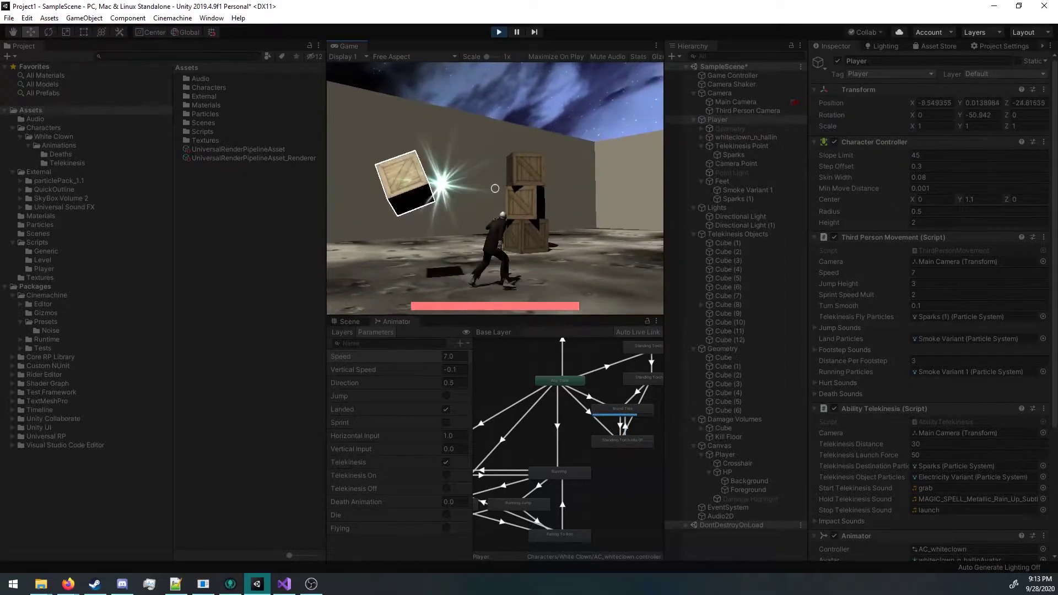
key(w)
key(d)
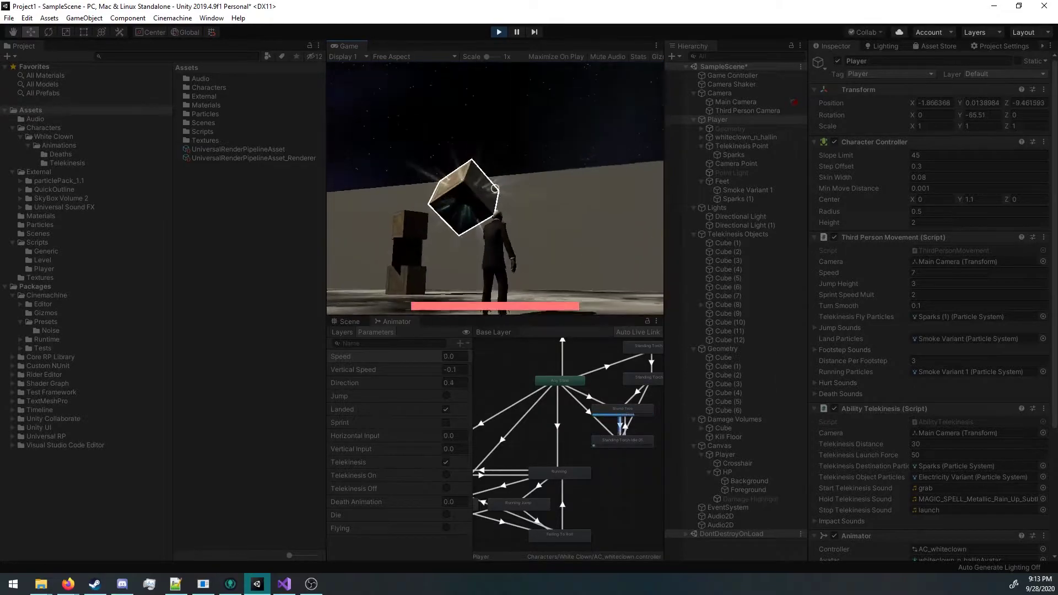
click(495, 189)
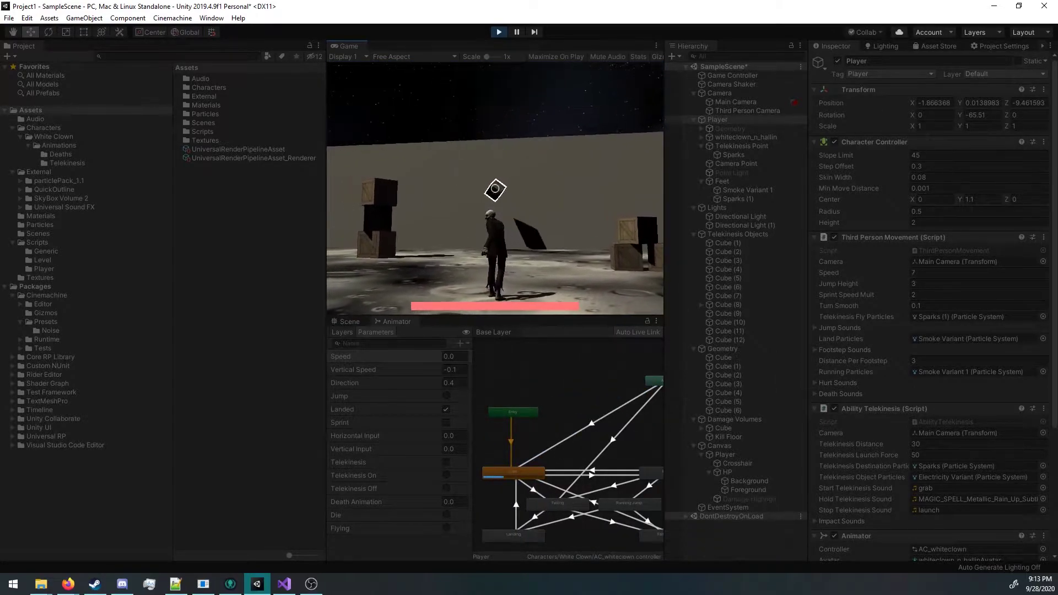
Step: Run across the arena, pick up another crate with telekinesis and throw it while watching the animator states
key(w)
key(a)
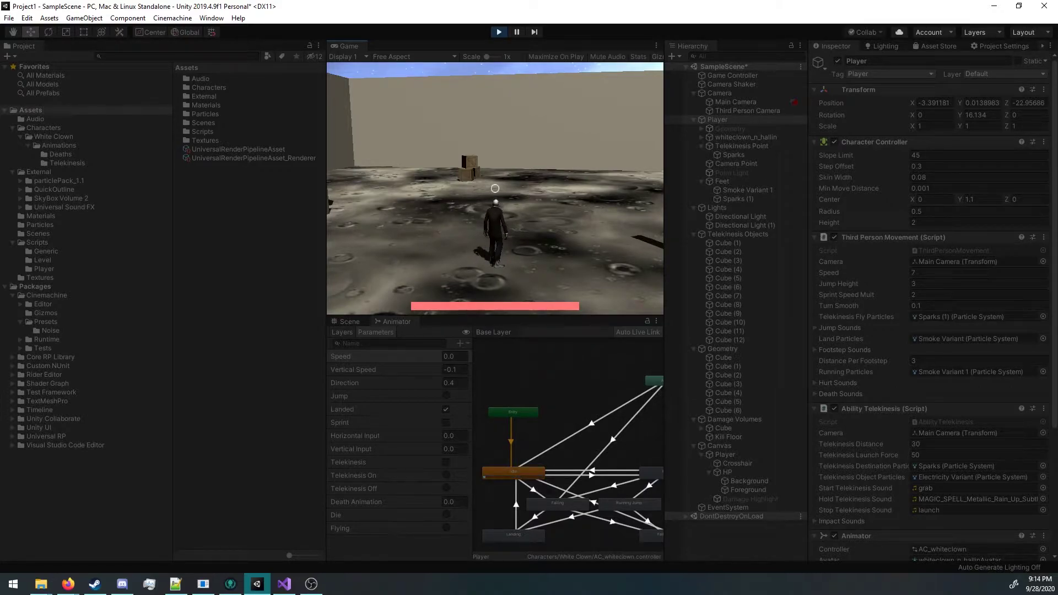
key(w)
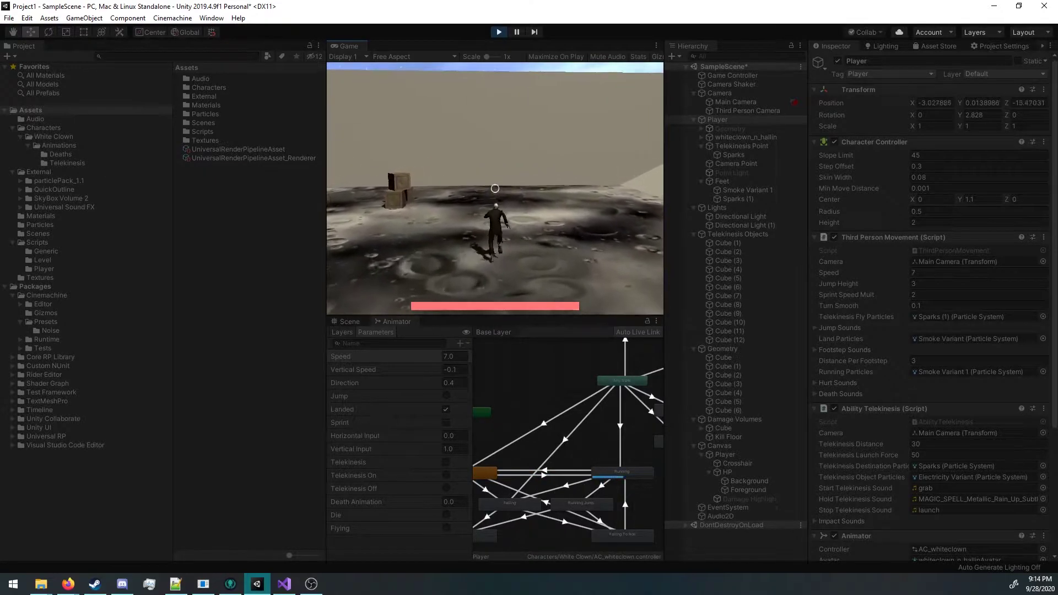
click(495, 189)
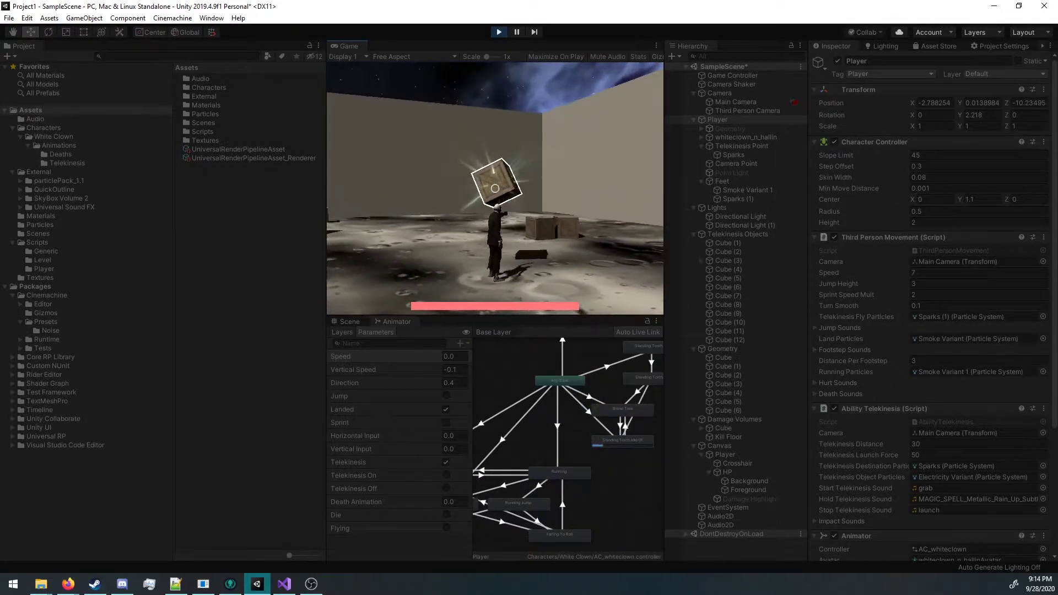
key(w)
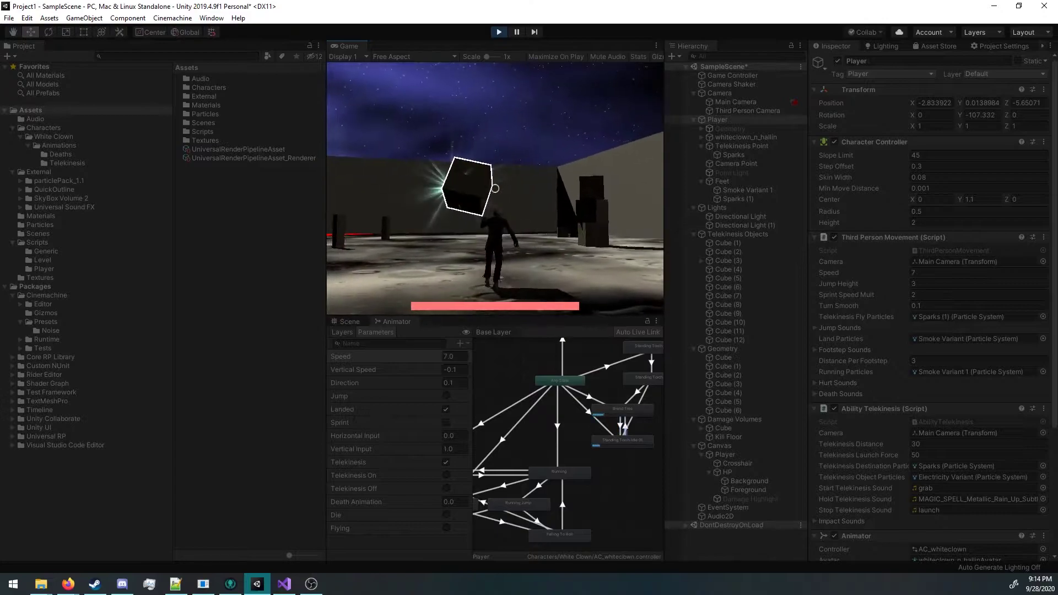
click(495, 189)
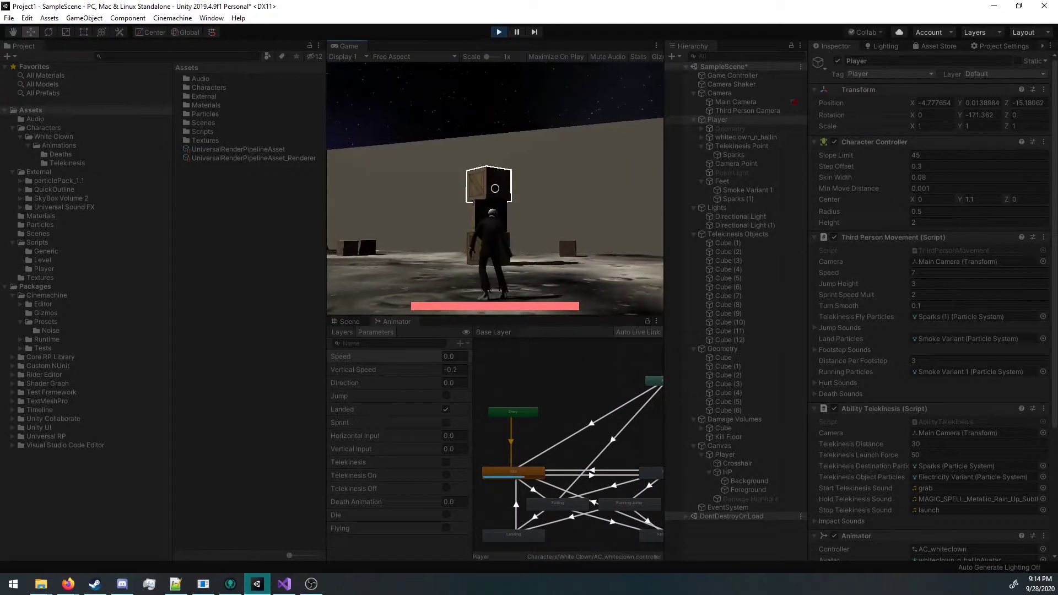
Step: Run to a crate stack, lift its top crate with telekinesis, carry it sideways and throw it across the arena
key(a)
key(w)
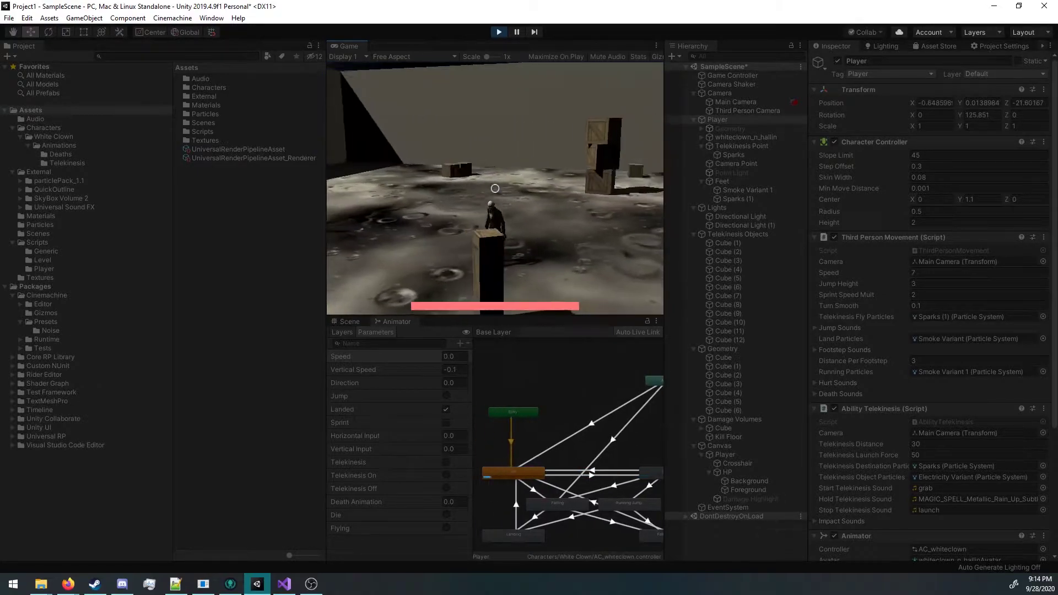
key(w)
click(495, 189)
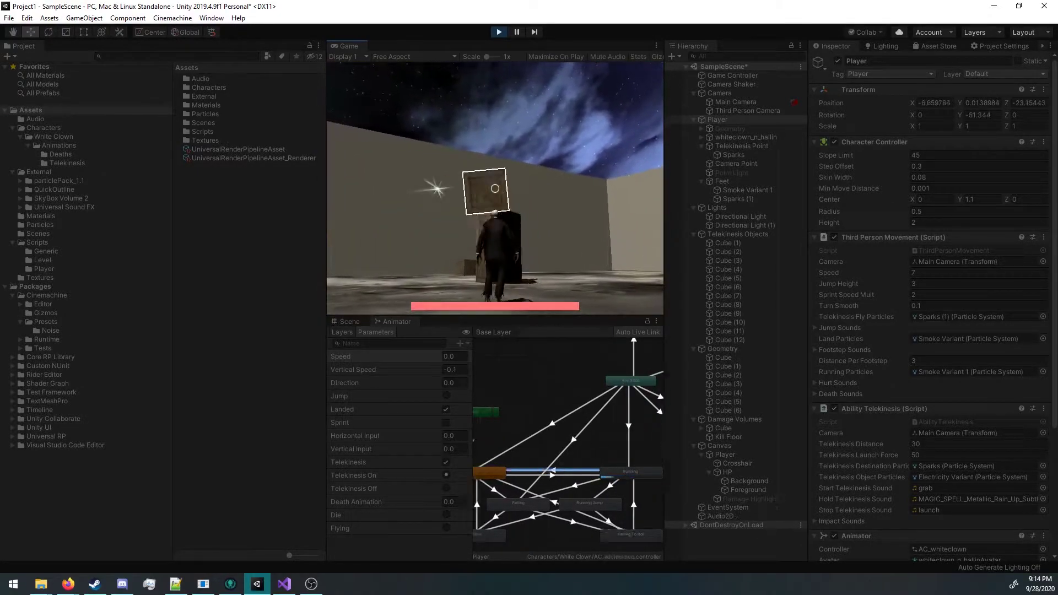
key(d)
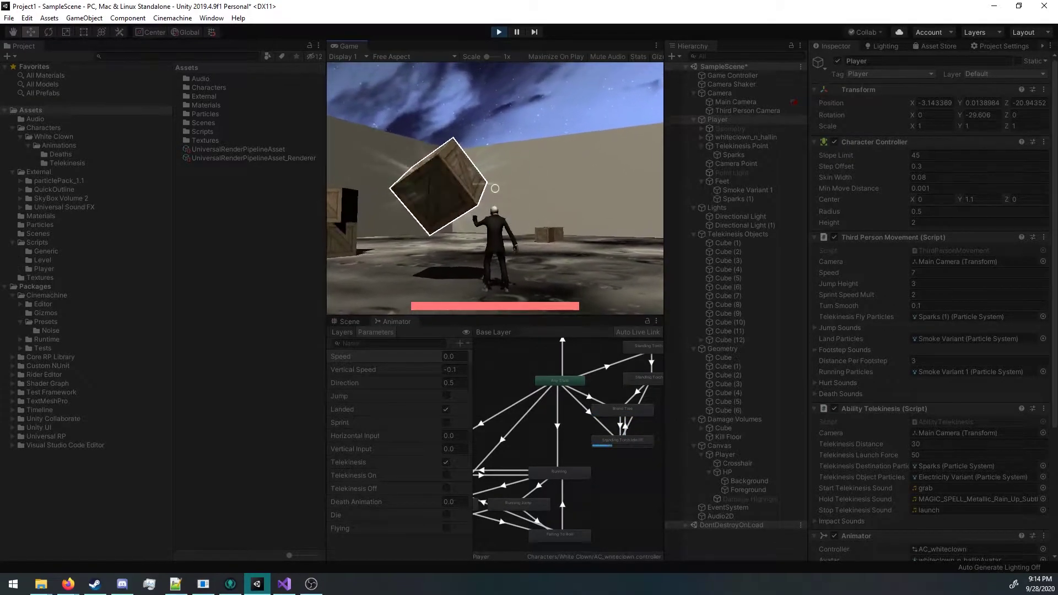
click(496, 188)
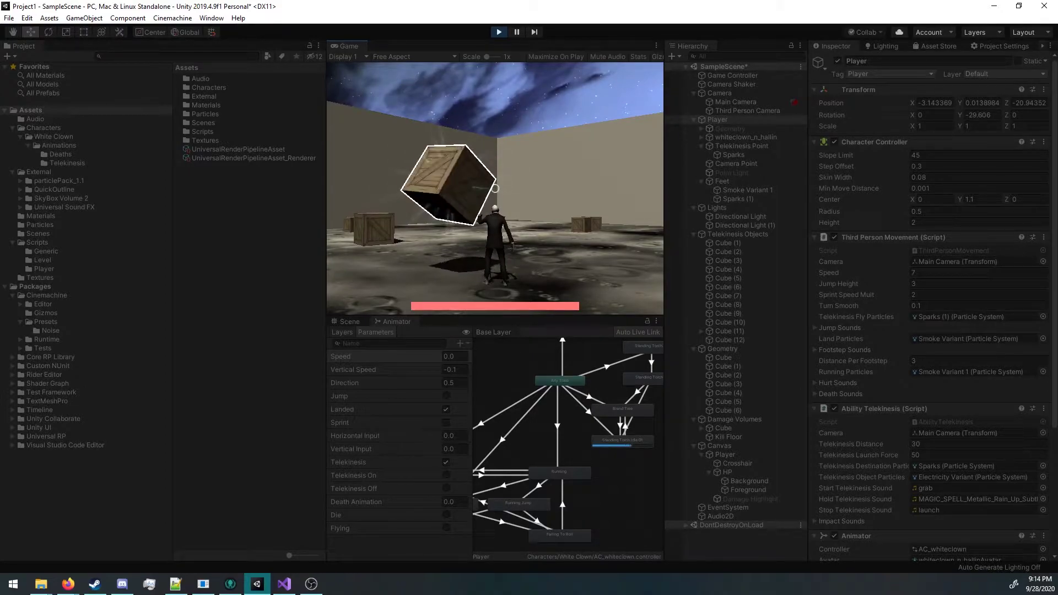
click(495, 188)
click(495, 188)
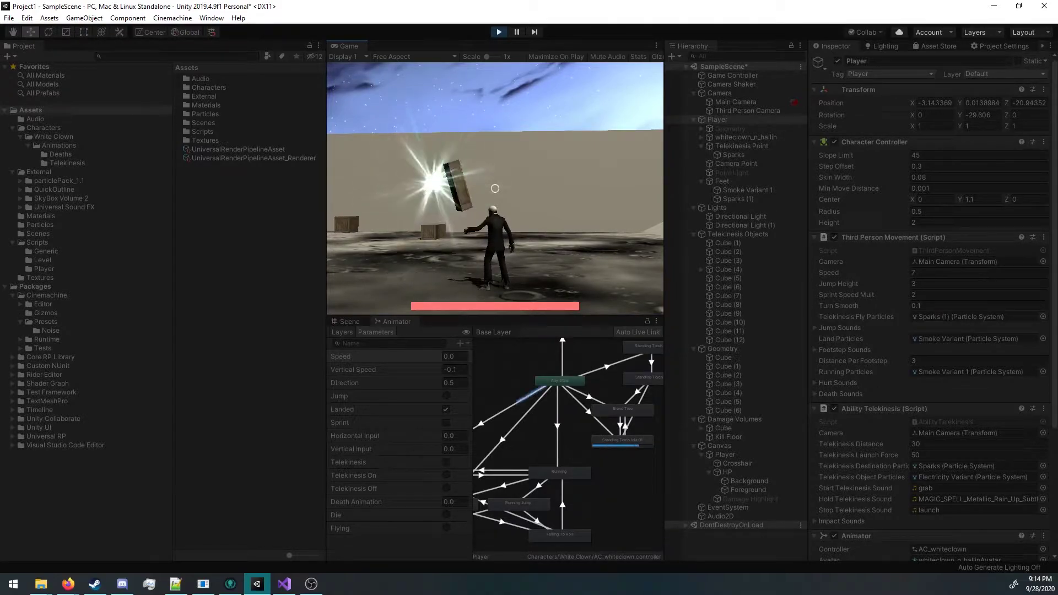
Step: Run toward the scattered crates, lift one with telekinesis, carry it to another spot and launch it
key(w)
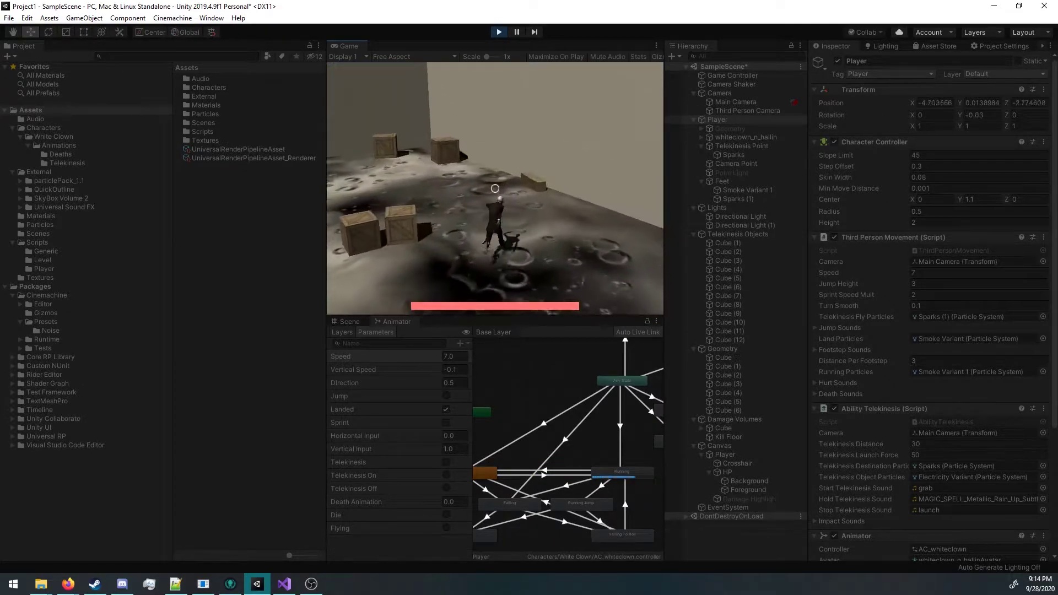
click(495, 189)
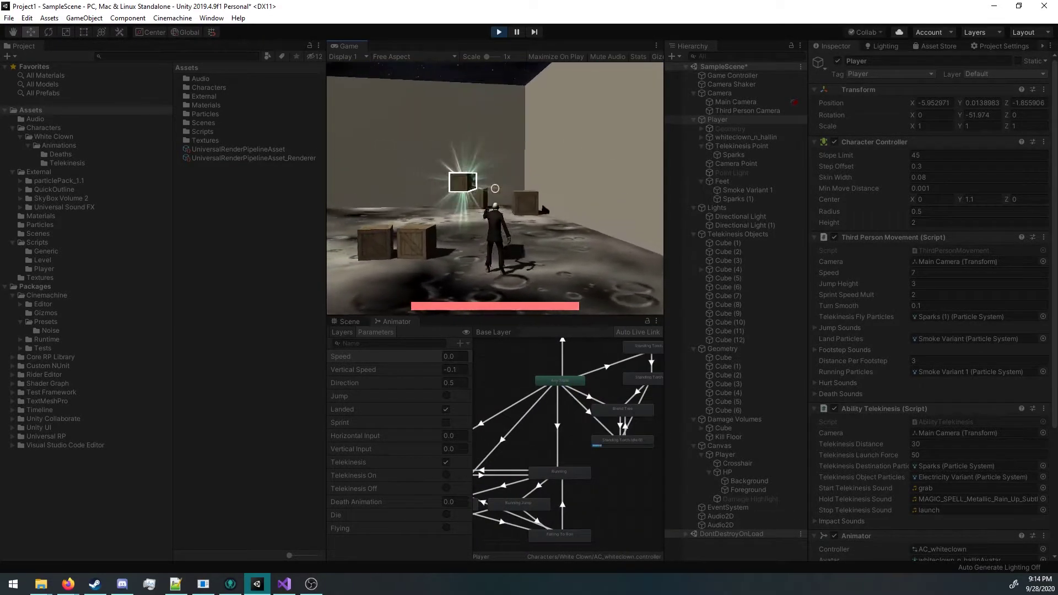
key(a)
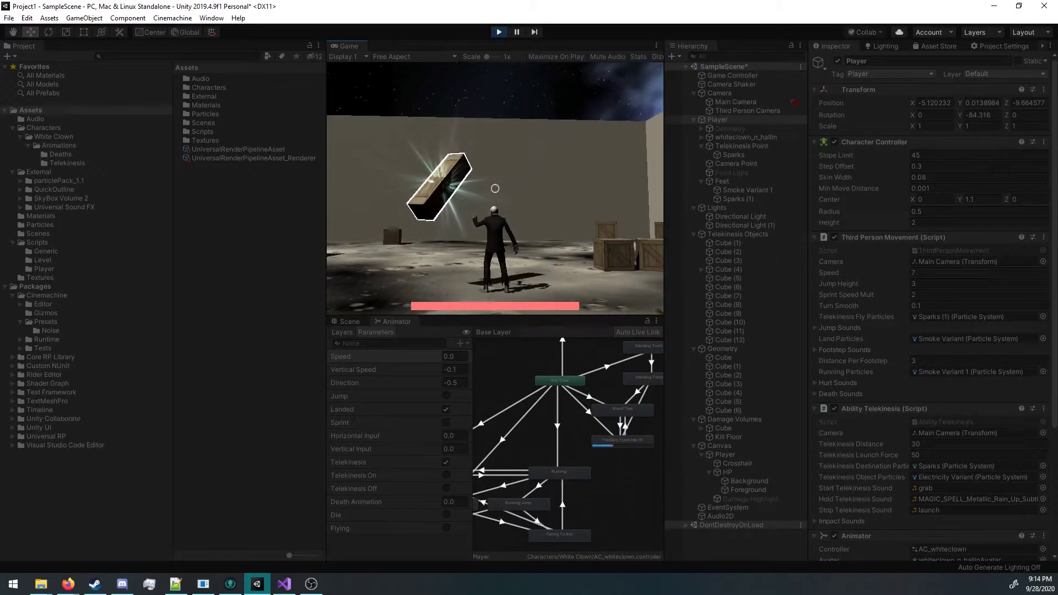
click(496, 188)
Step: Run back among the crates, grab another one with telekinesis, walk with it and throw it toward the far wall
key(w)
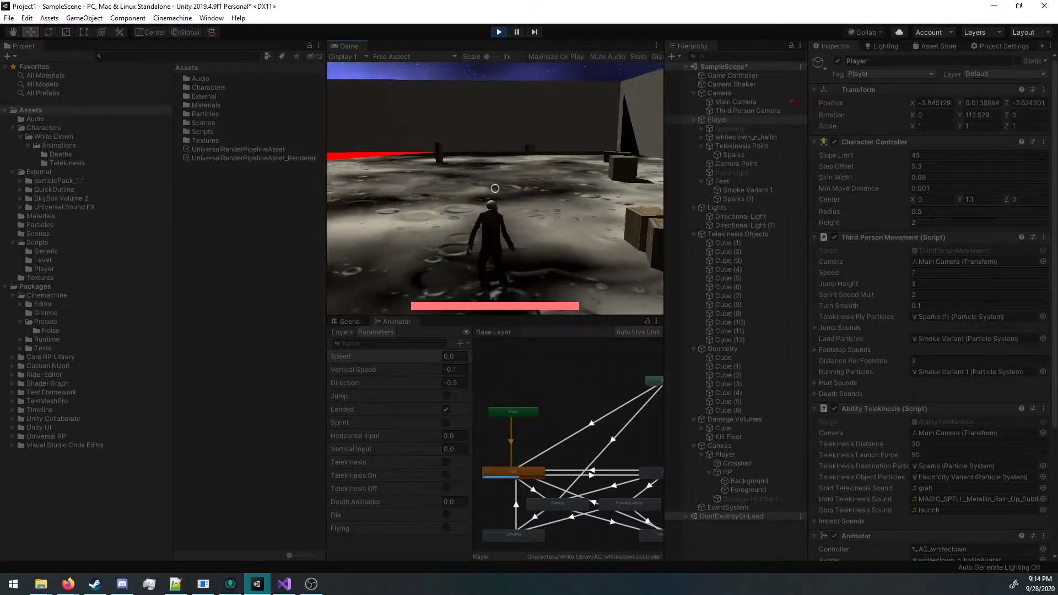
key(w)
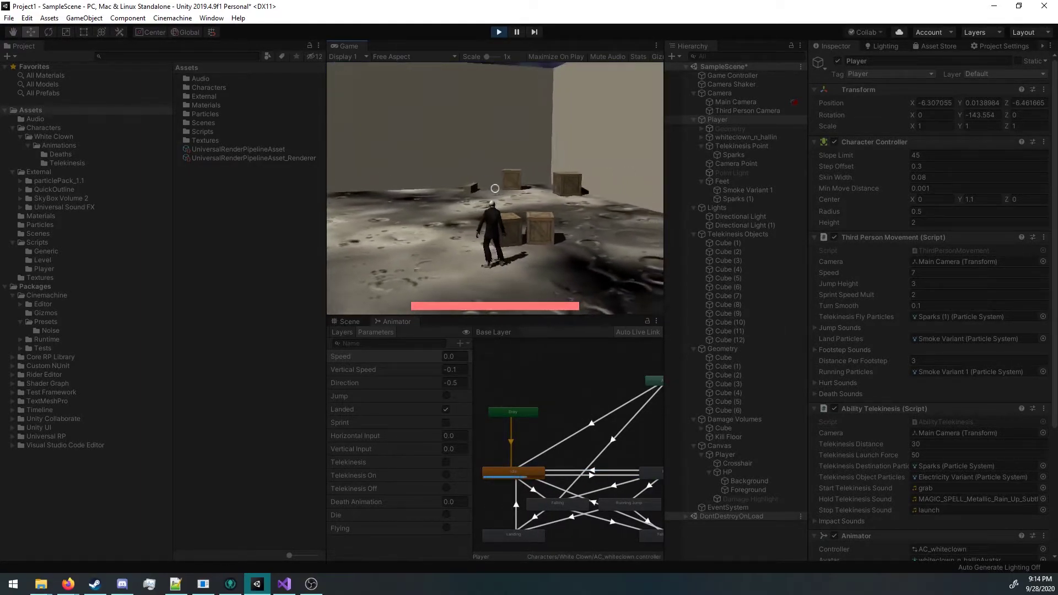
click(495, 188)
key(w)
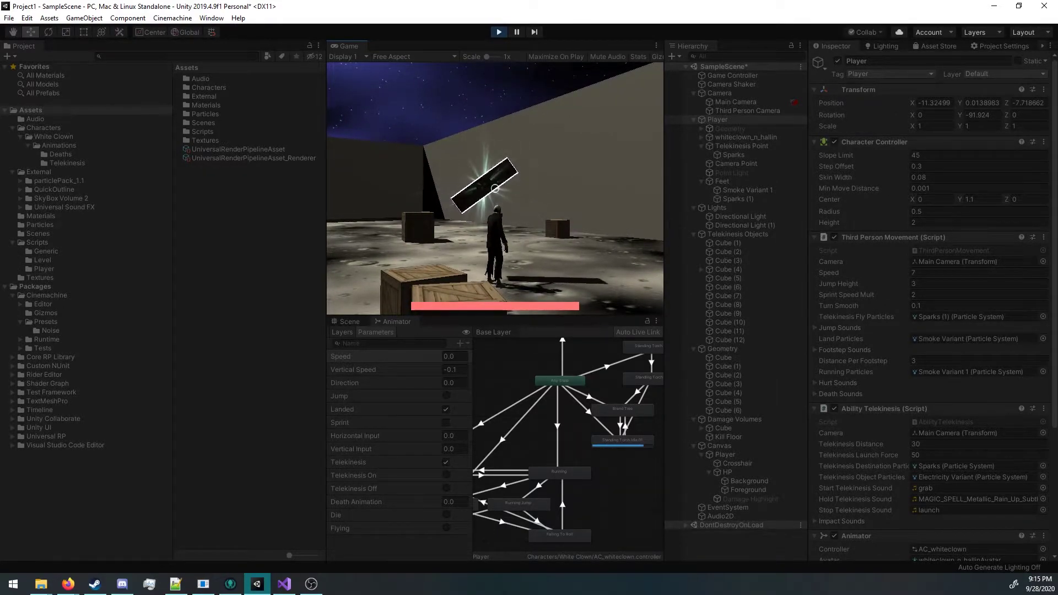
click(496, 188)
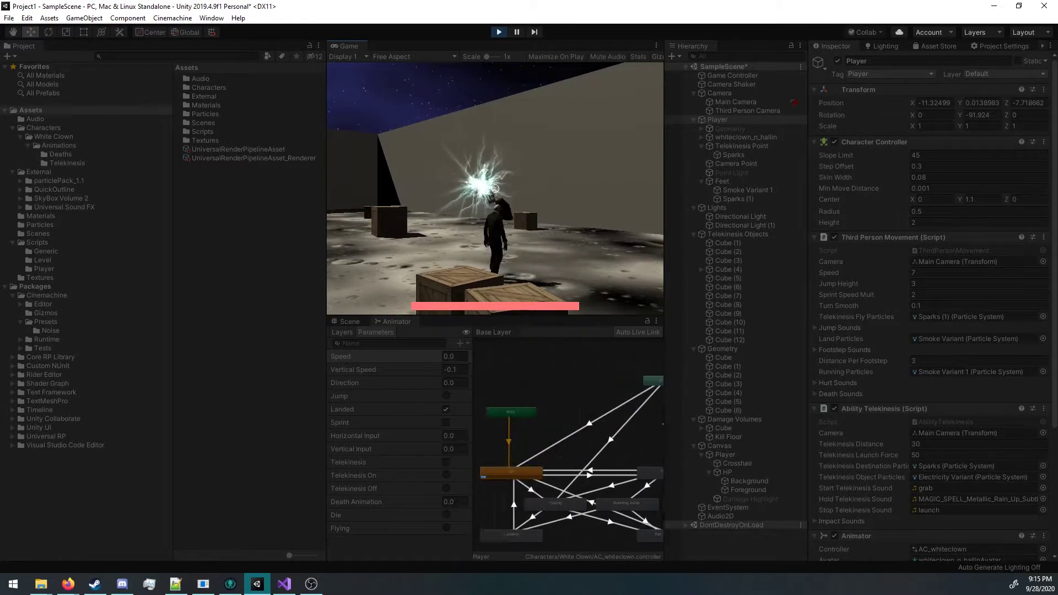
Step: Run the character across the open arena floor and test its jump twice
key(a)
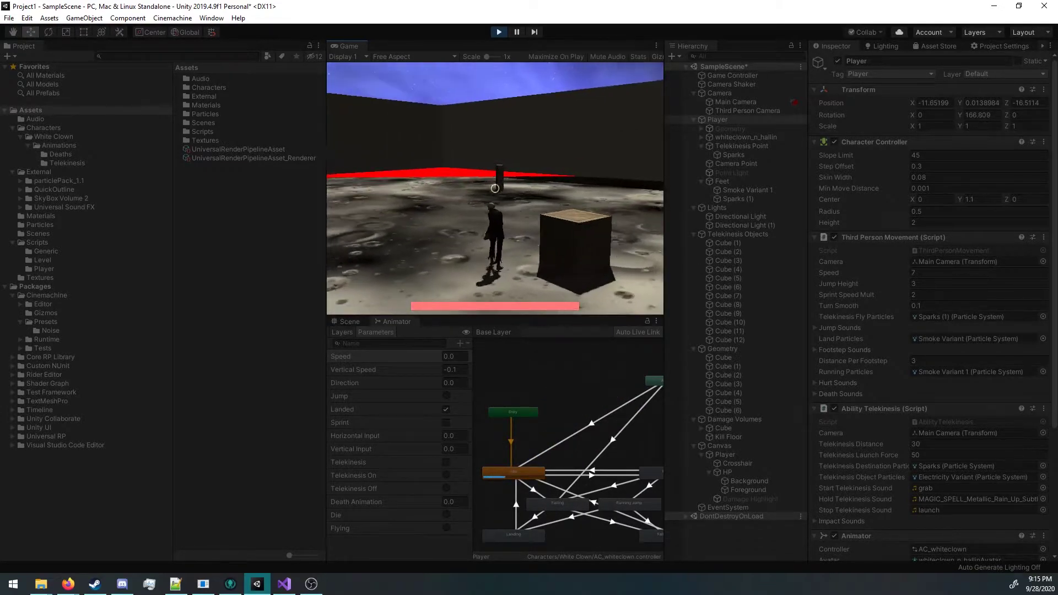
key(w)
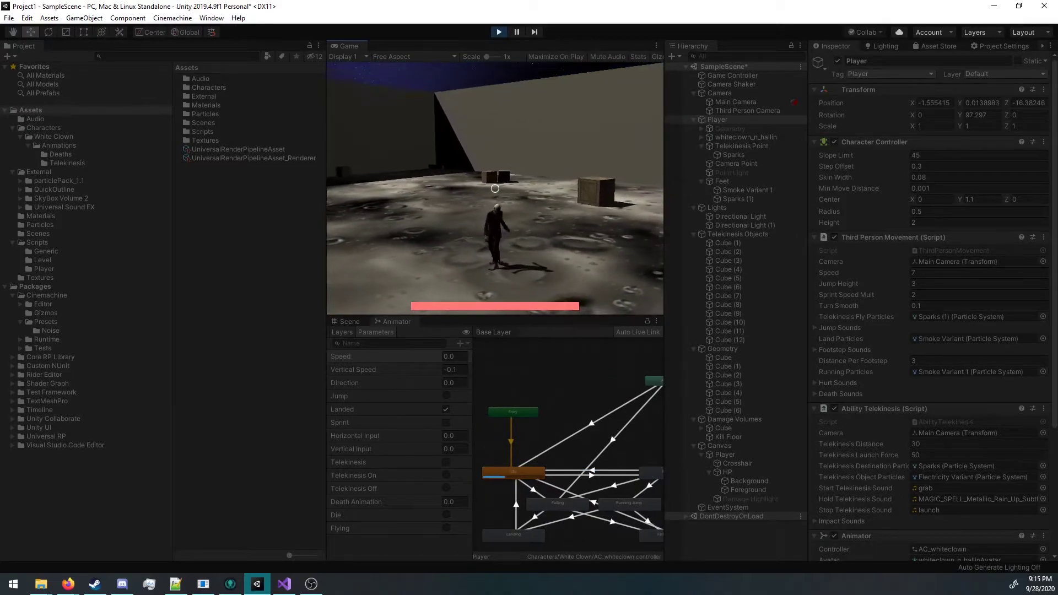
key(space)
key(space)
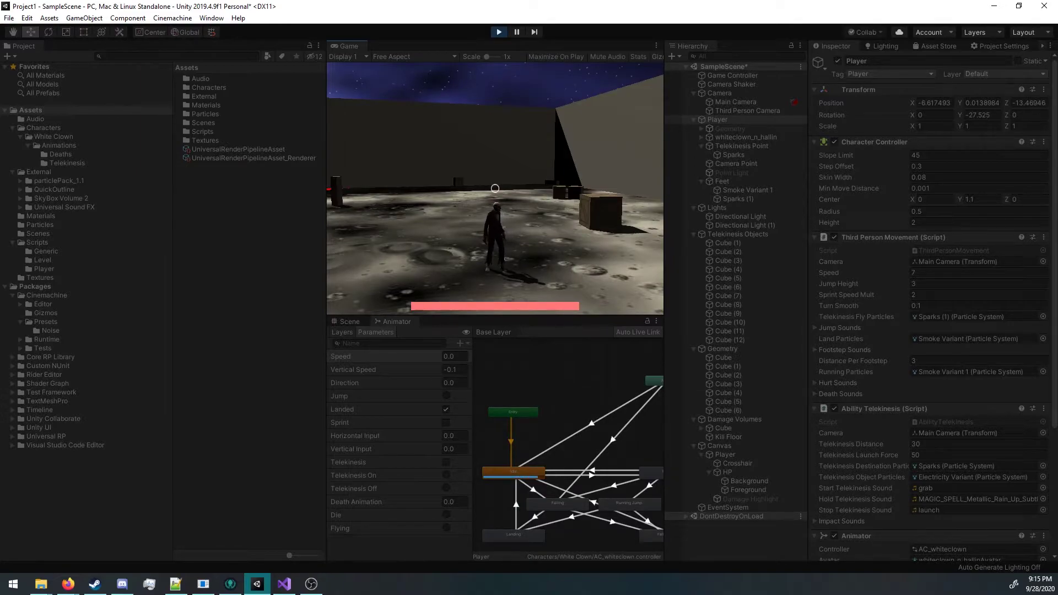
Step: Run the character in laps around the arena, aiming the crosshair at several crates without lifting them
key(w)
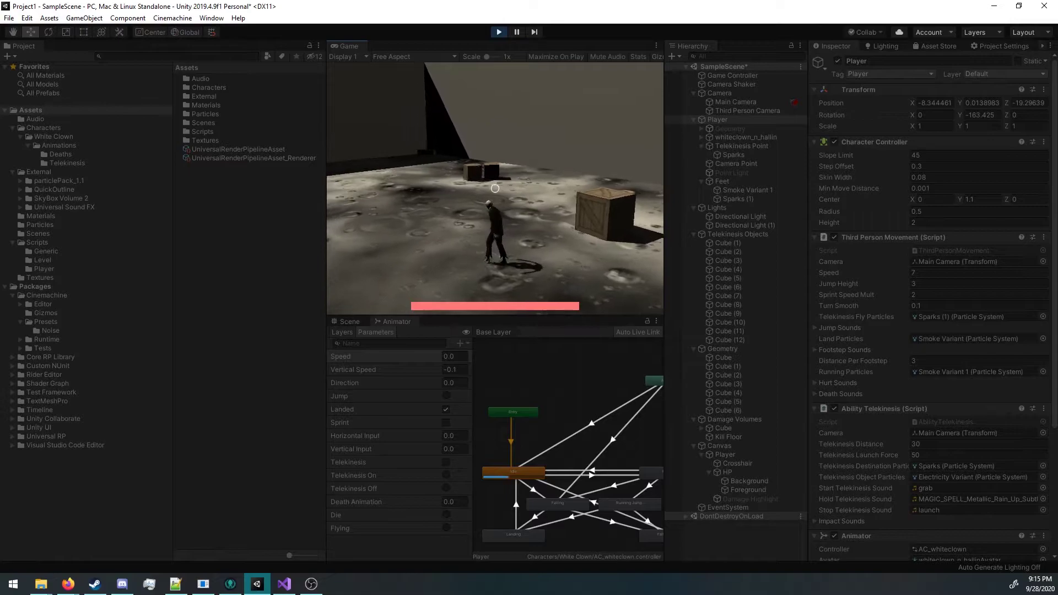
key(w)
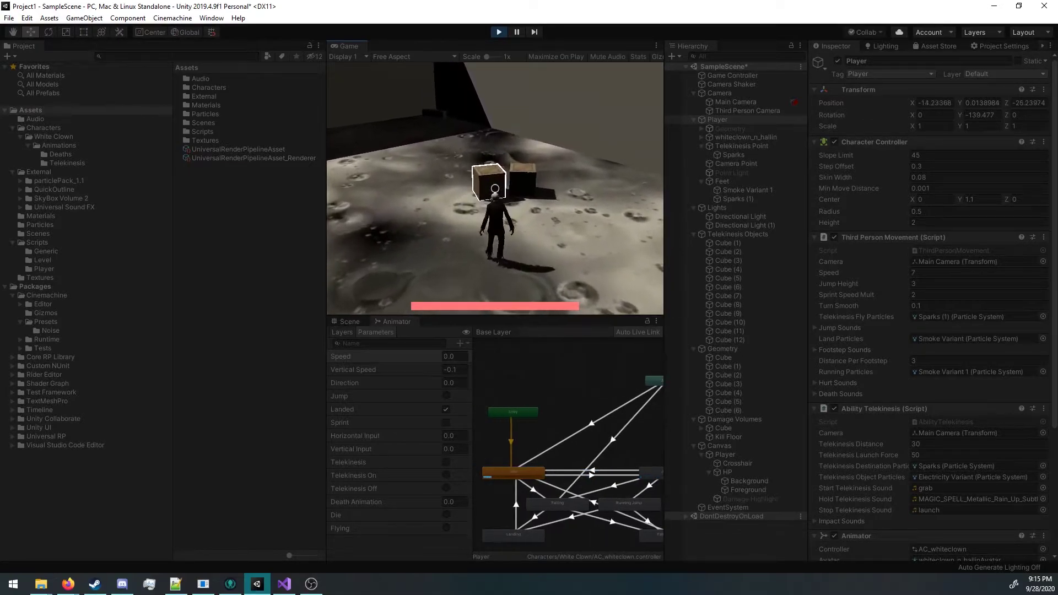
key(w)
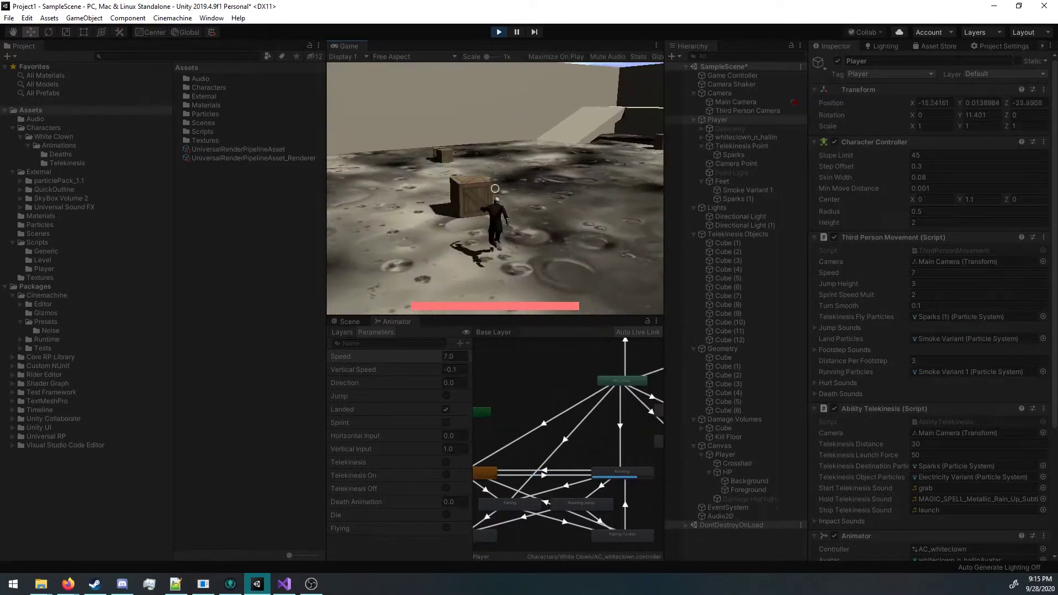
key(w)
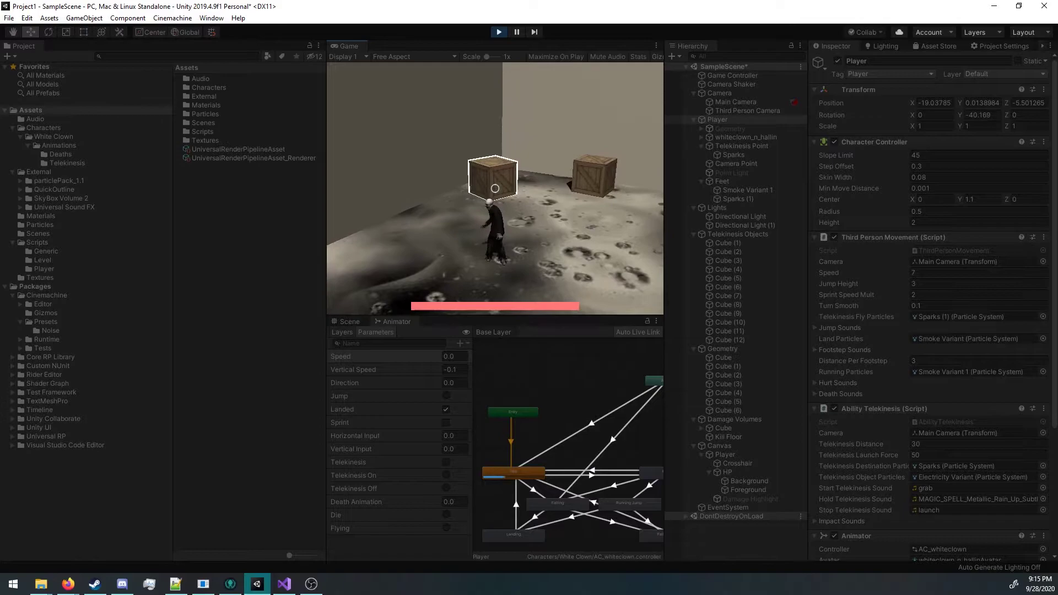
key(w)
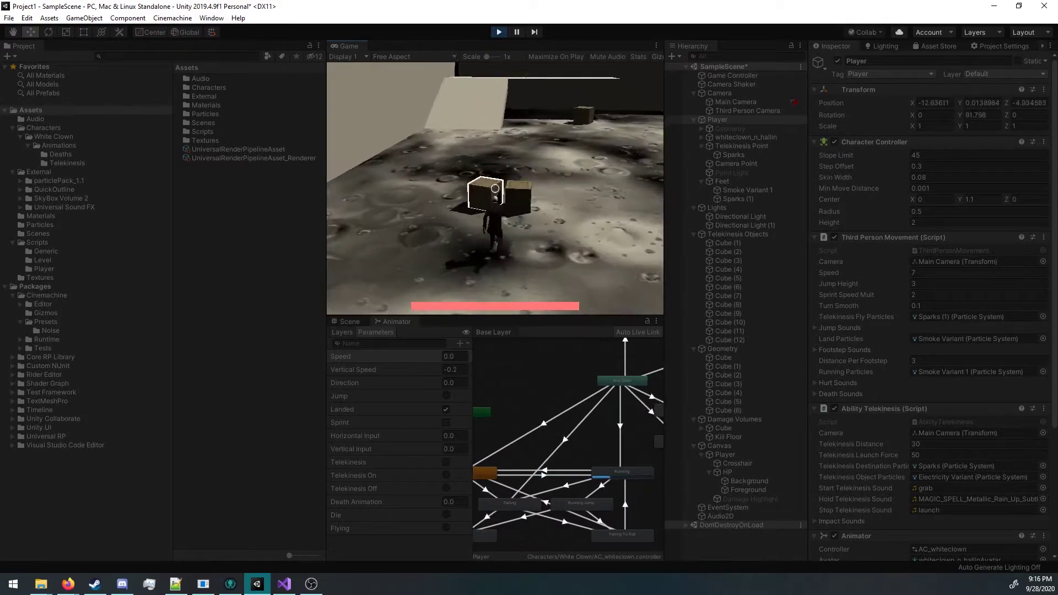
key(w)
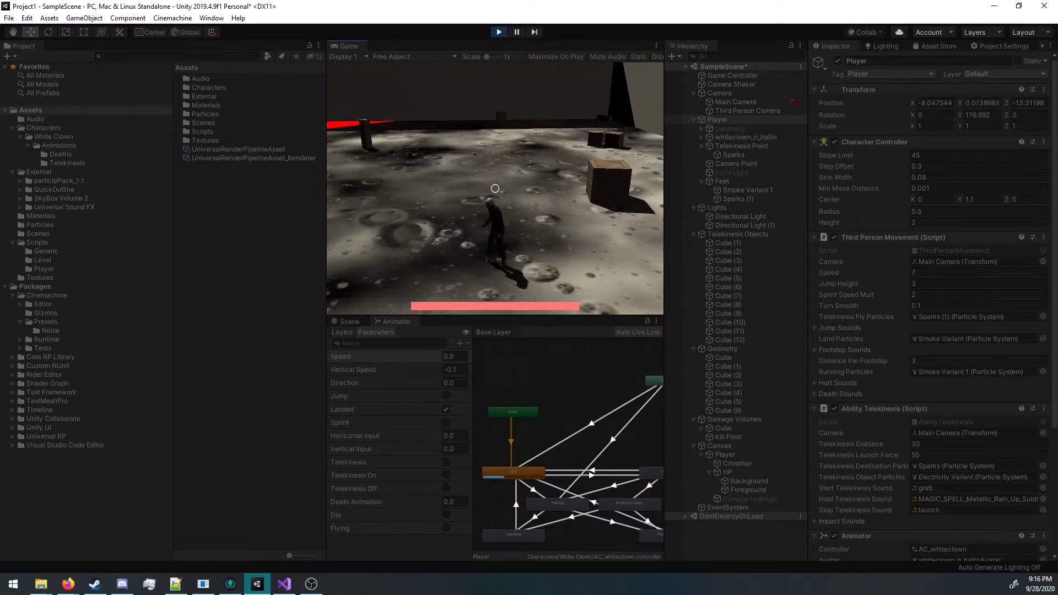
key(w)
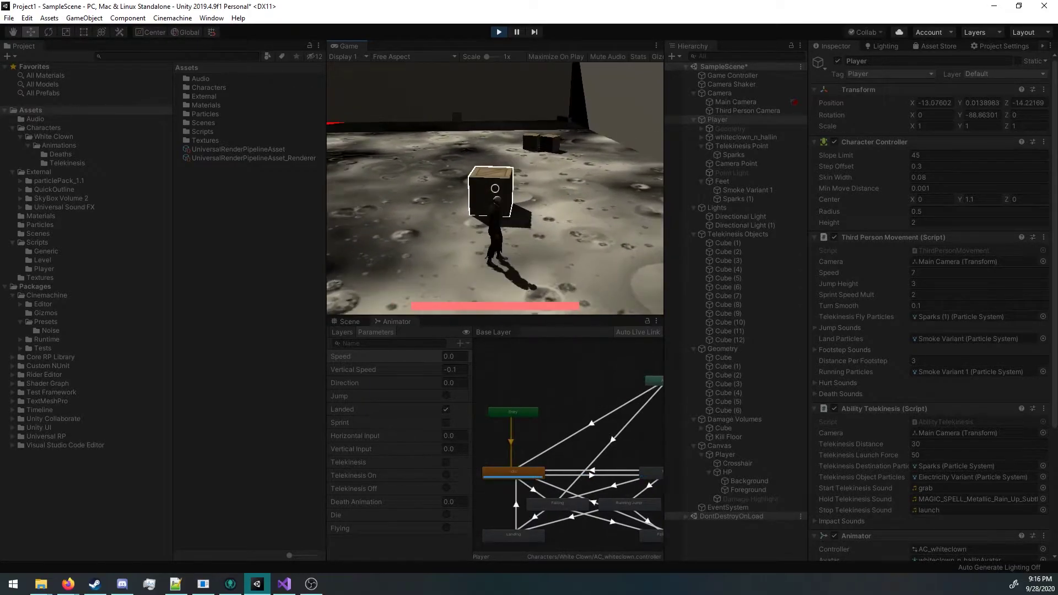
key(w)
key(d)
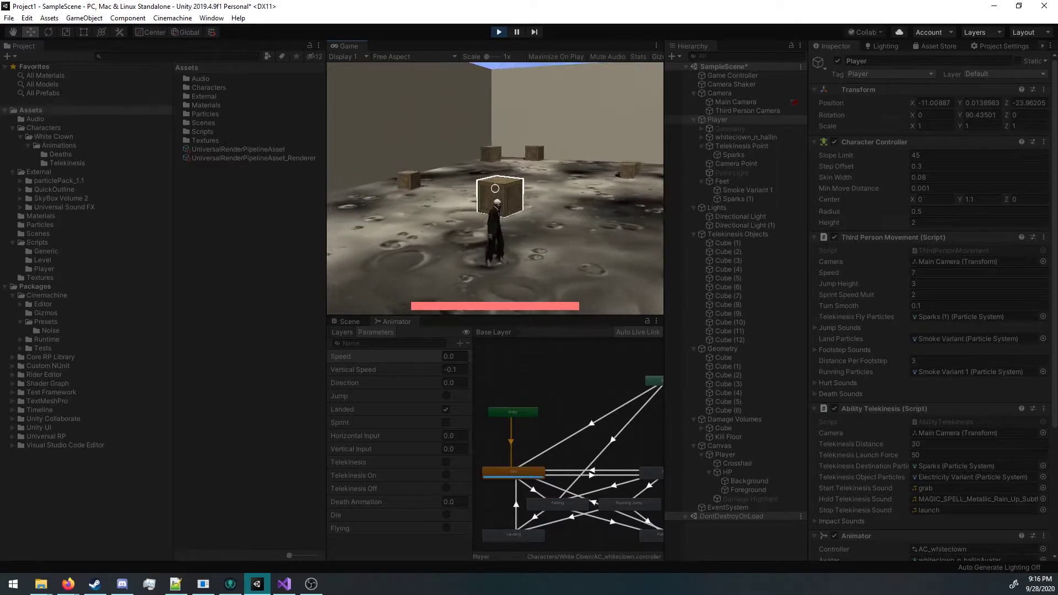
Step: Approach a distant crate, lift it with telekinesis, carry it around the arena and throw it
key(w)
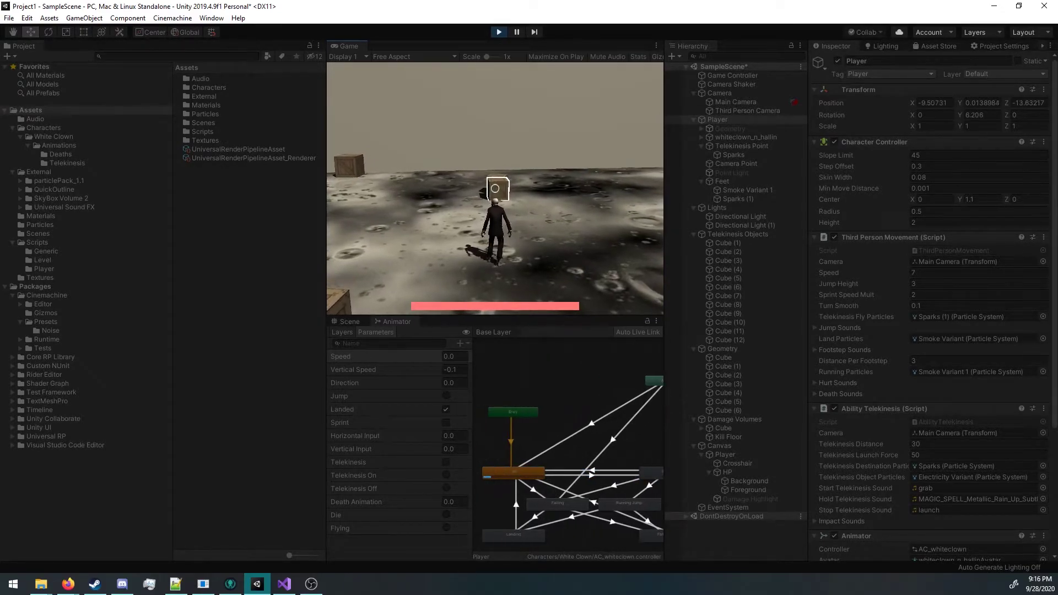
click(495, 189)
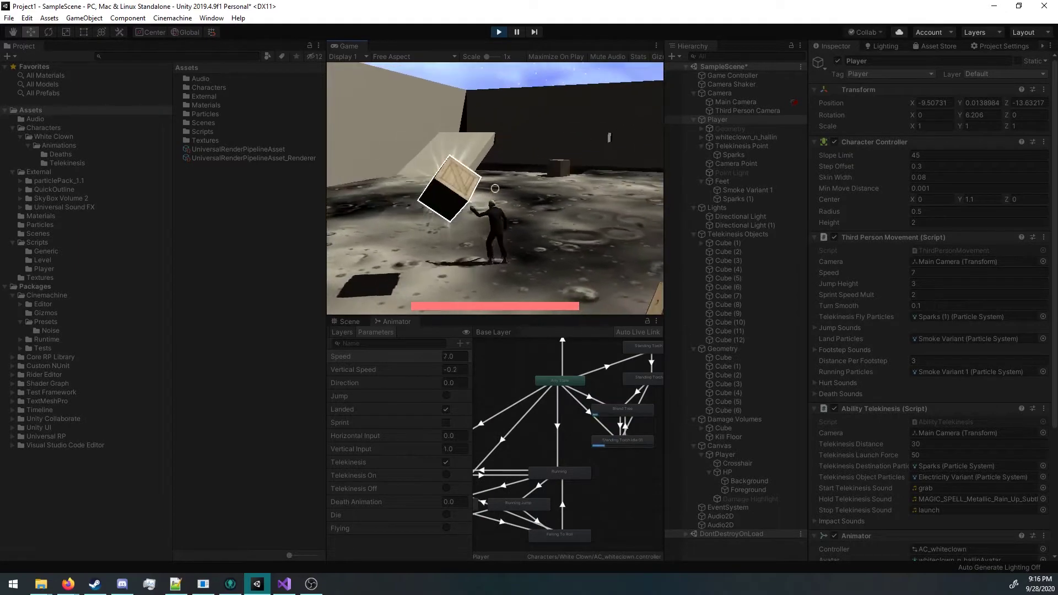
key(w)
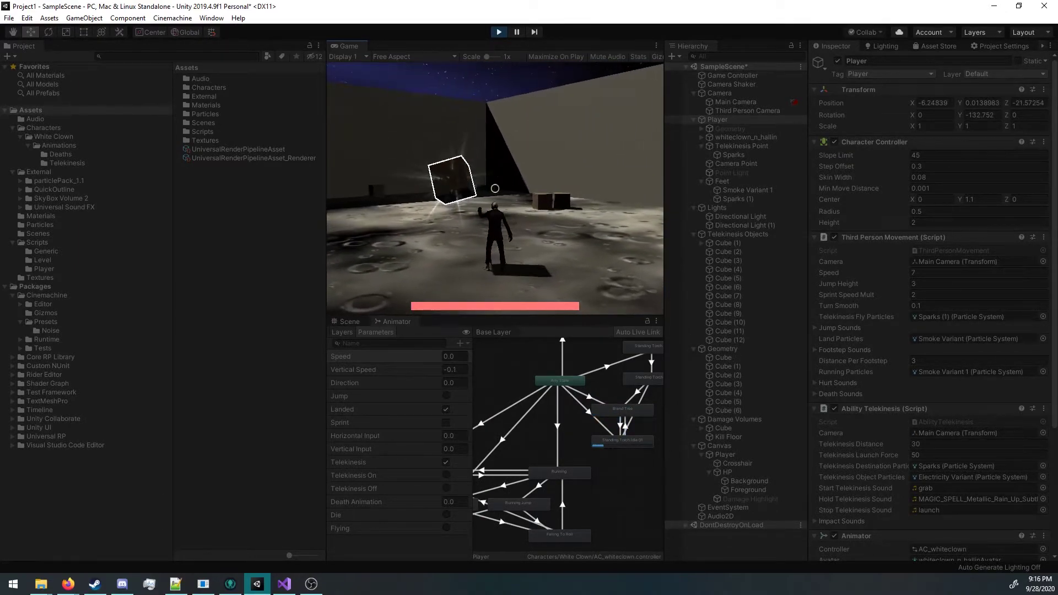
key(d)
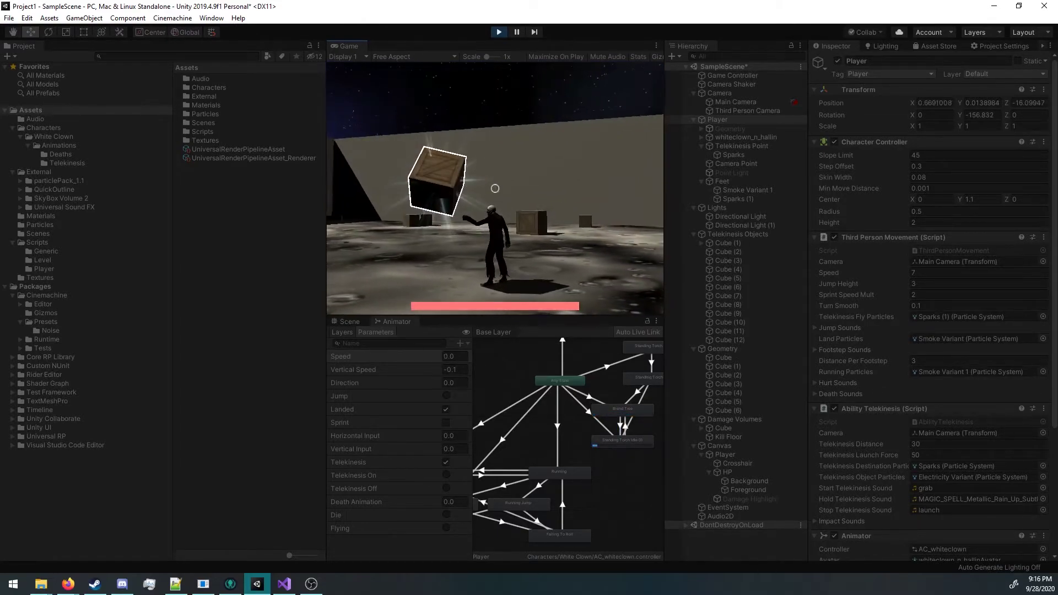
click(495, 188)
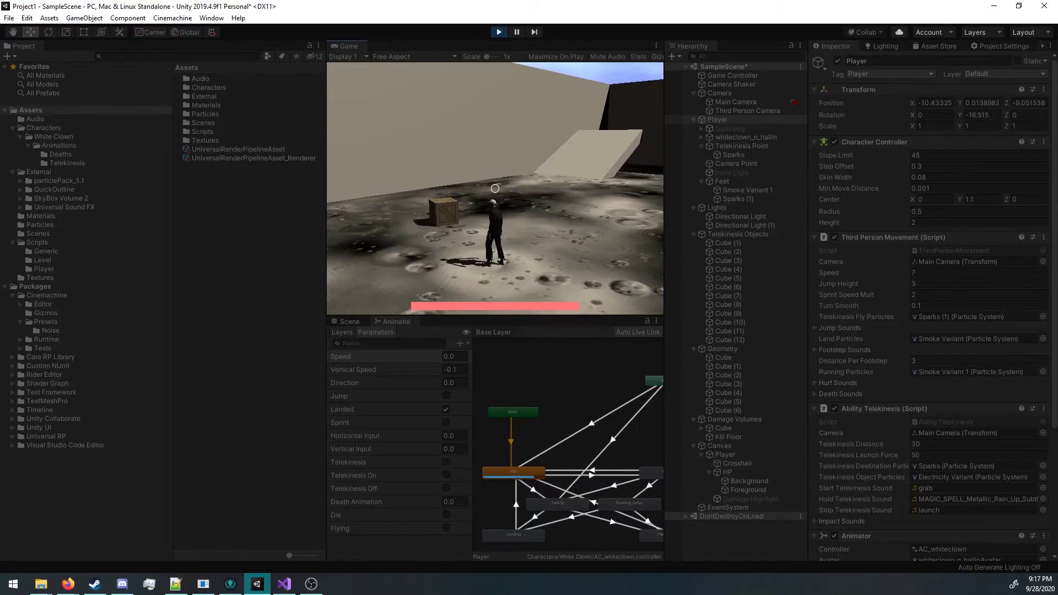
Step: Make the character jump twice, and continue running around the arena between the ramp and the crates
key(space)
key(space)
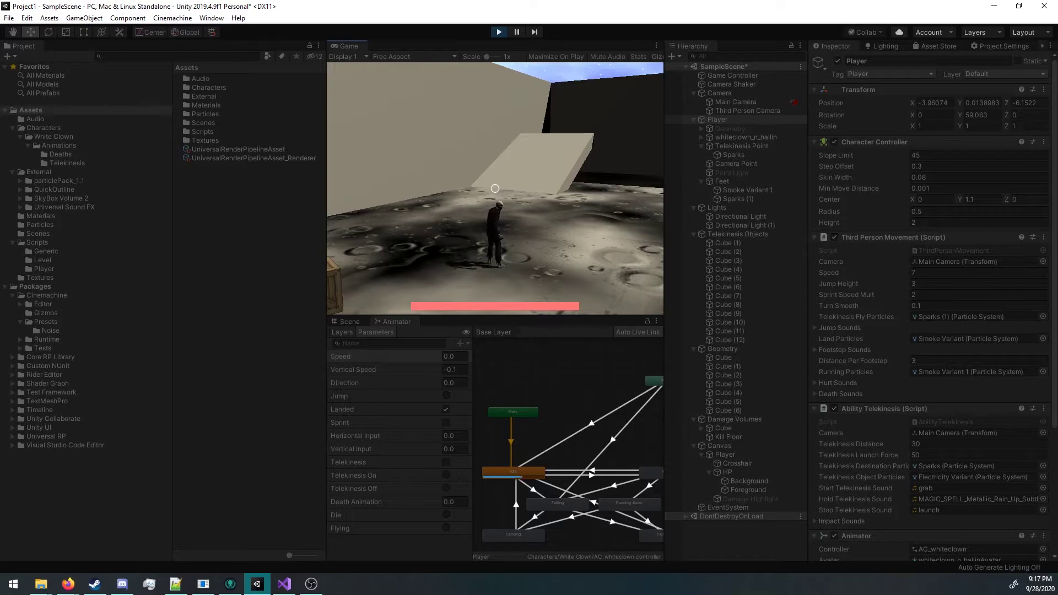
key(w)
key(d)
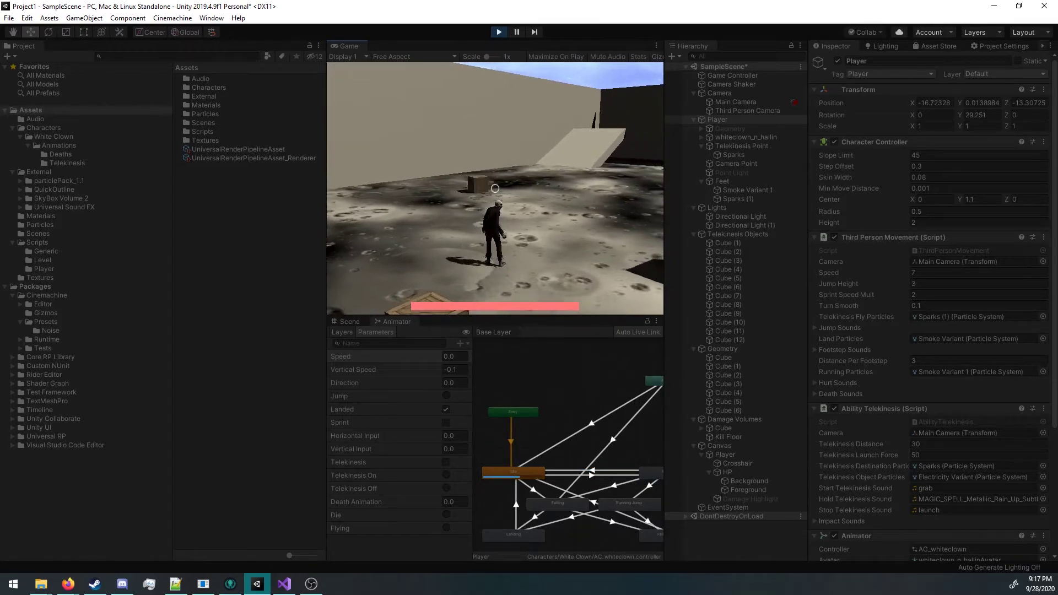
key(w)
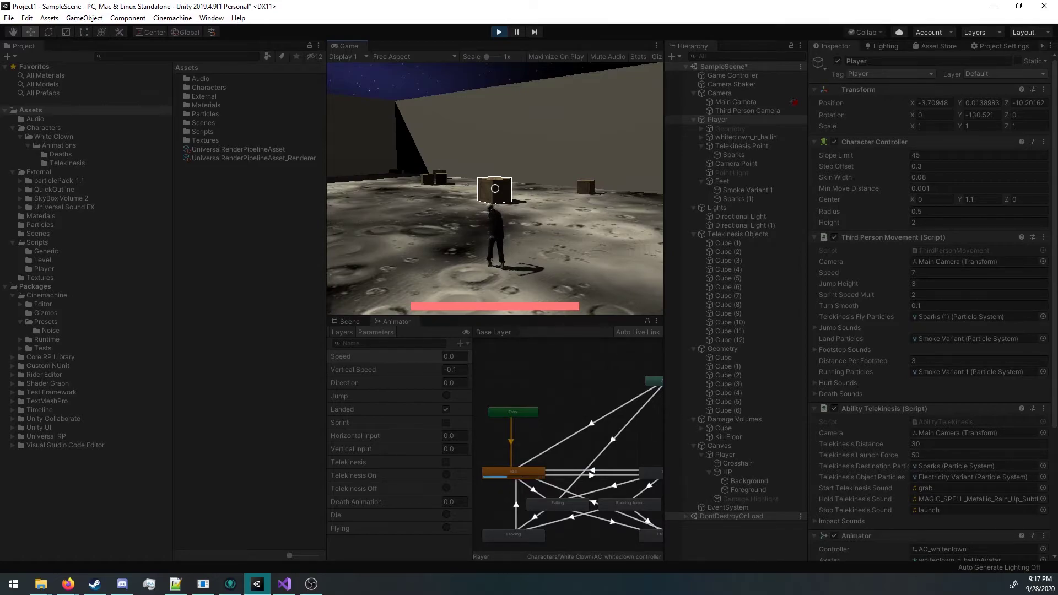
key(w)
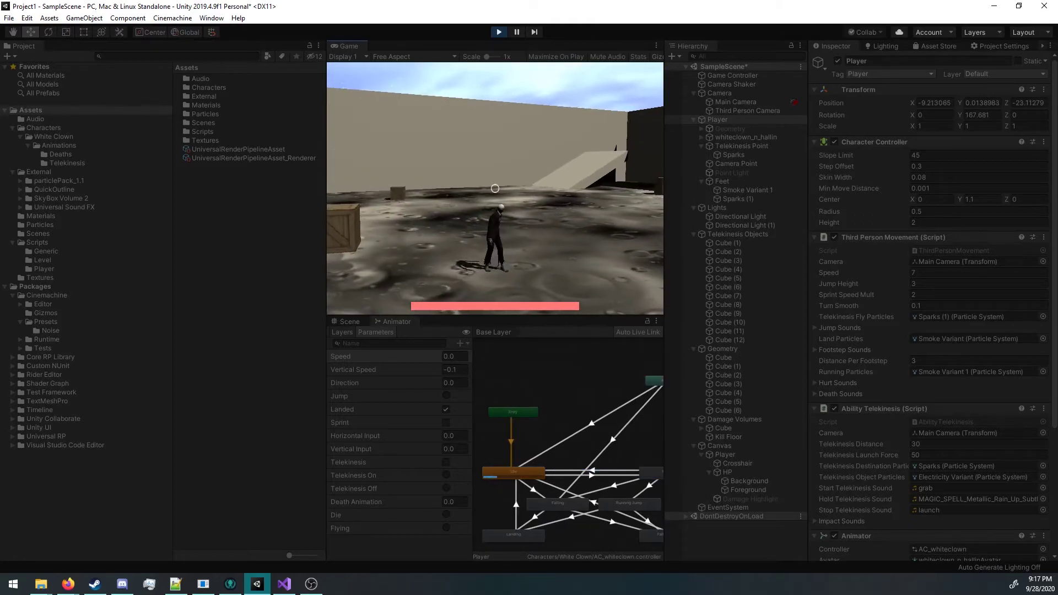
Step: Run the character onto the red damage area to test health loss, and return to the arena floor
key(w)
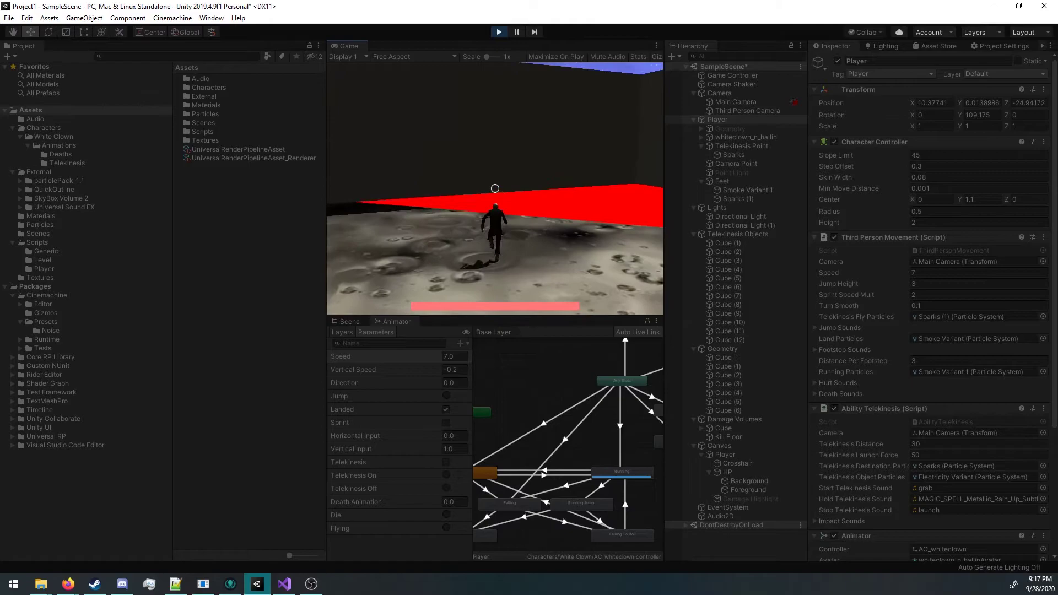
key(a)
key(d)
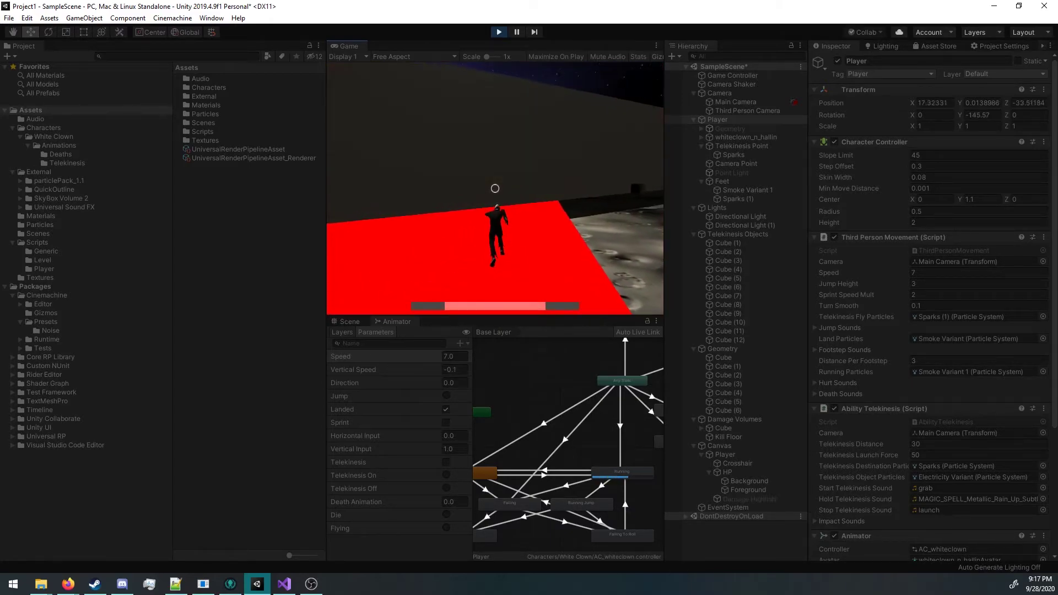
key(w)
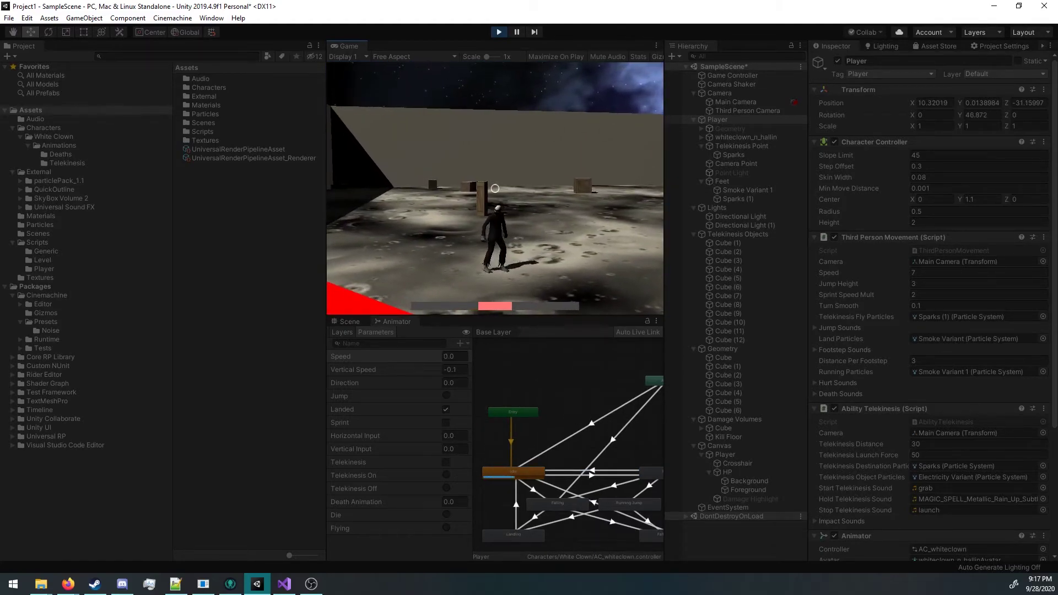
Step: Lift and release a crate with telekinesis beside the red damage area, and move the character onto the area until it dies
key(e)
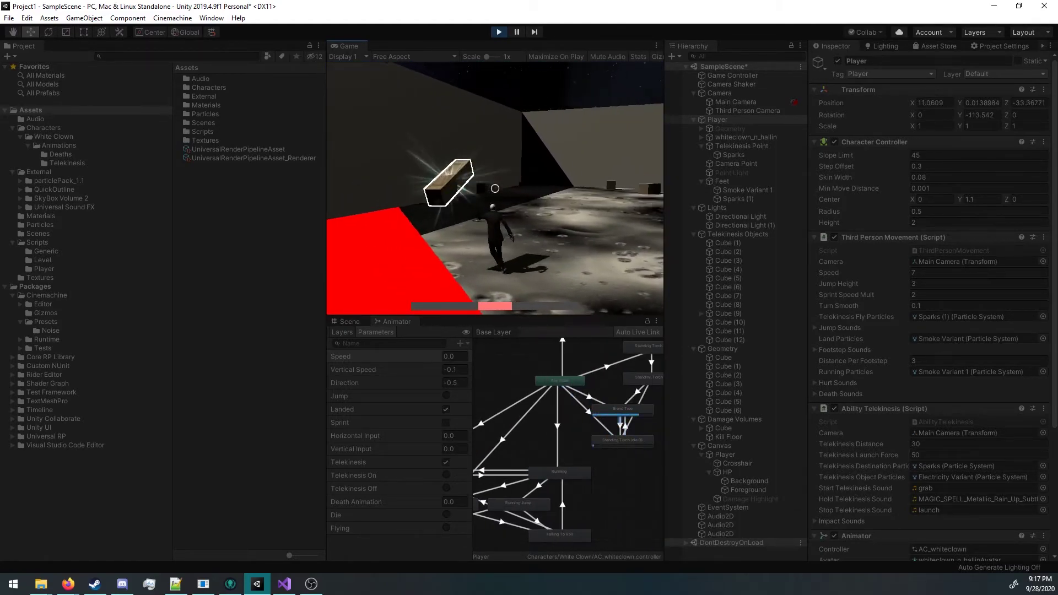
key(e)
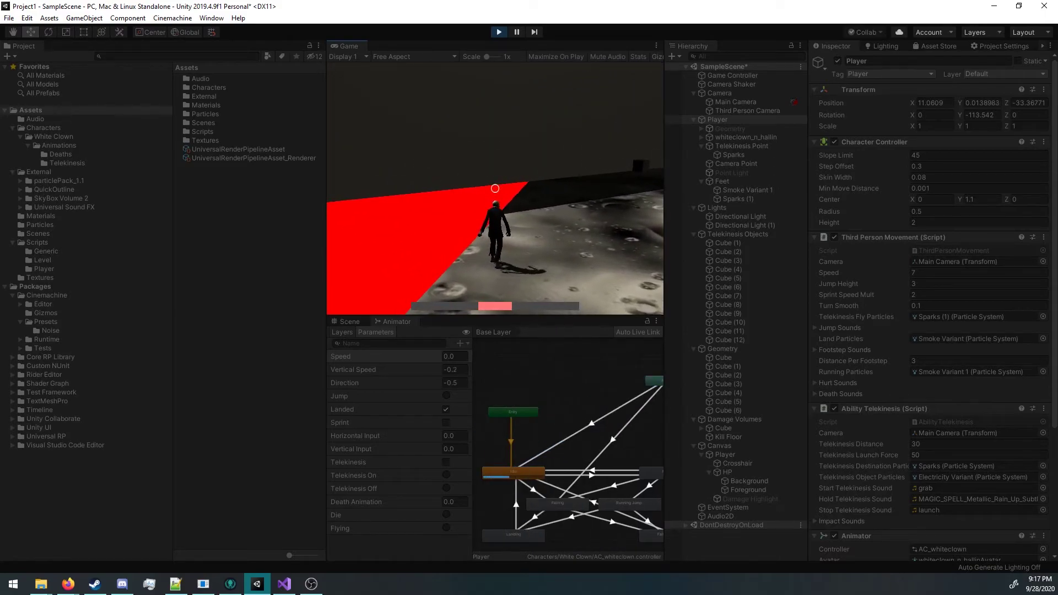
key(a)
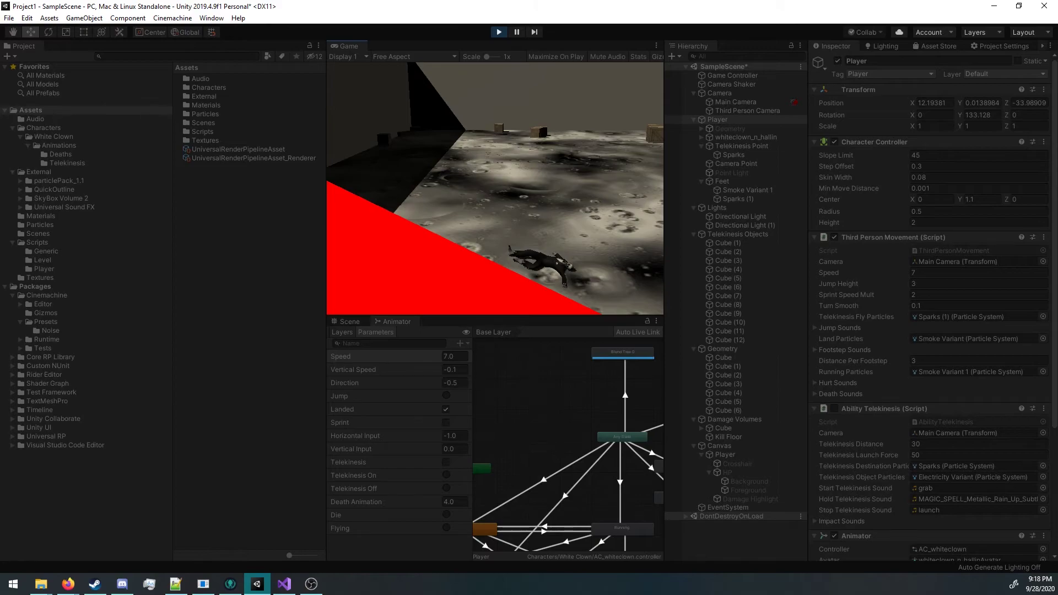
Step: Run the respawned character around the reset arena, looking over the stacked crates, the sky, the ramp and the red damage area
key(w)
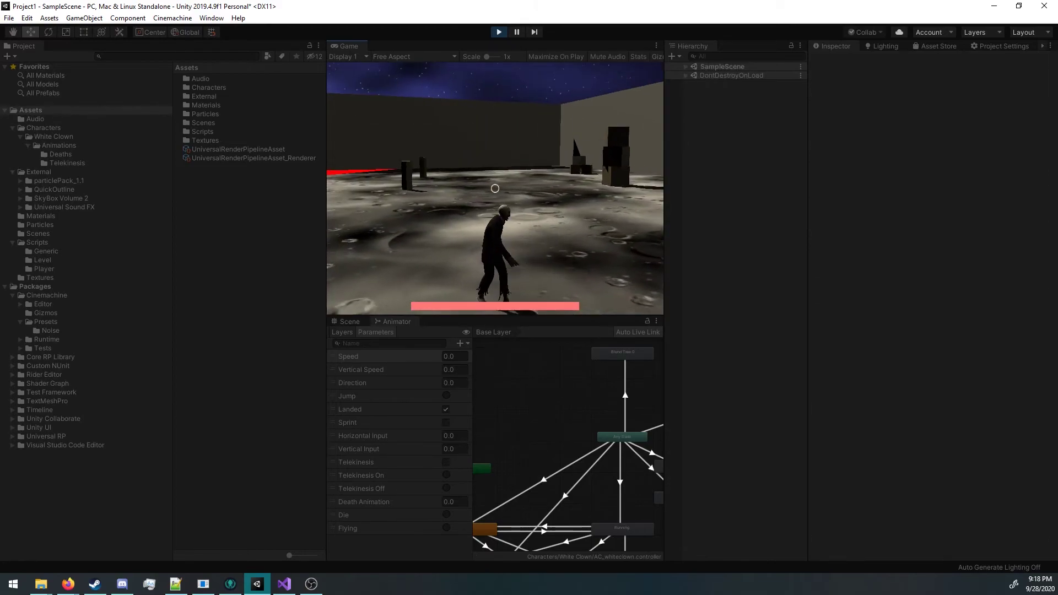
key(w)
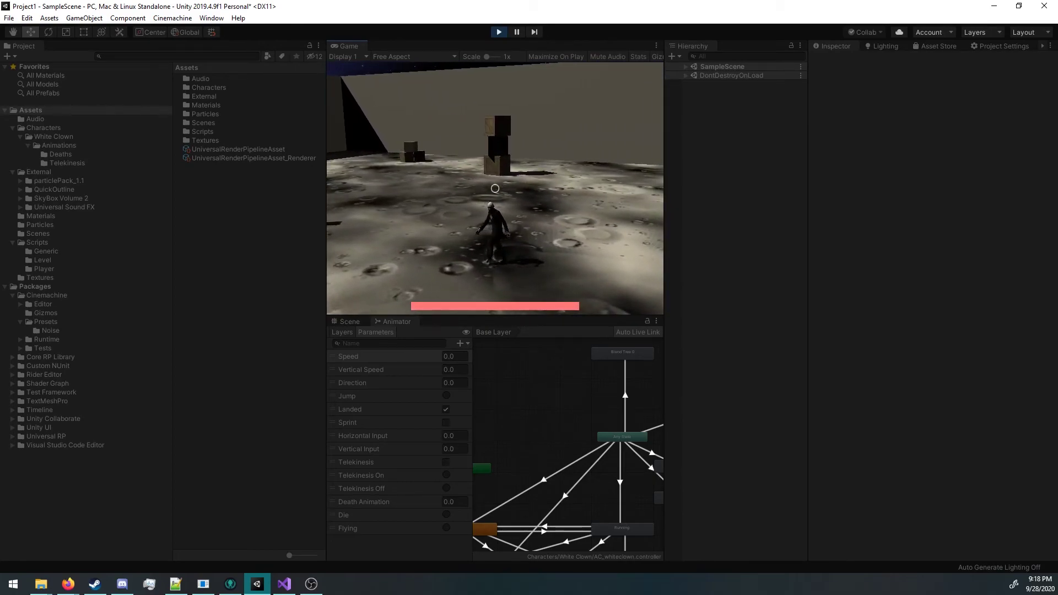
key(w)
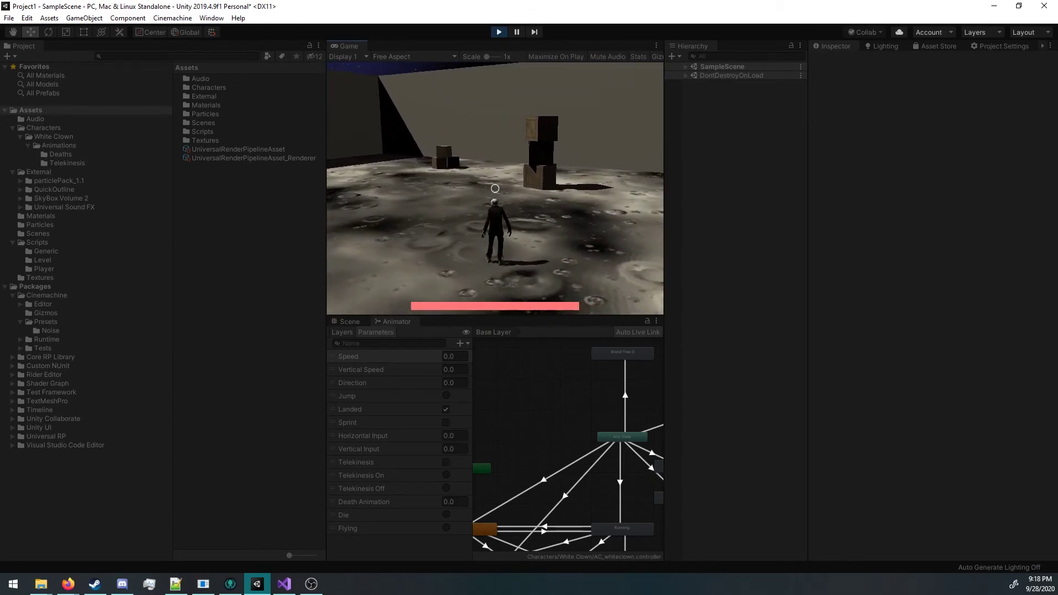
key(w)
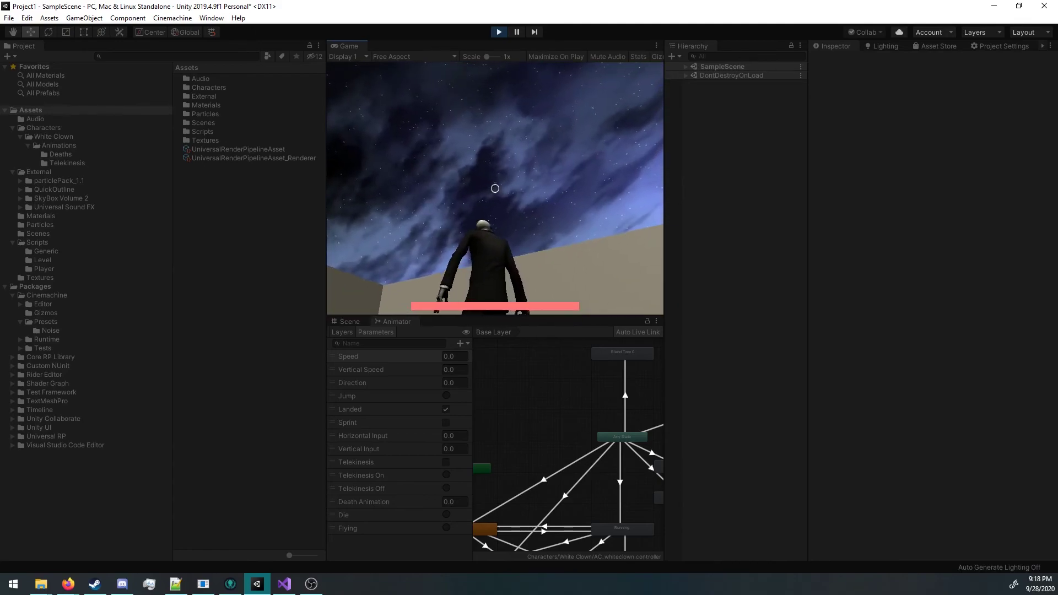
key(w)
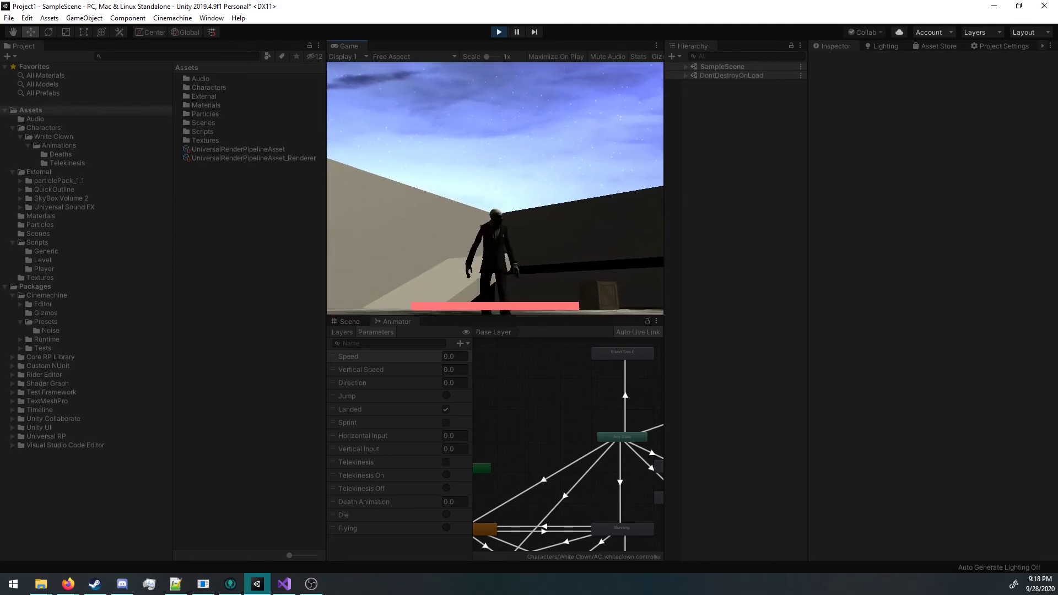
key(w)
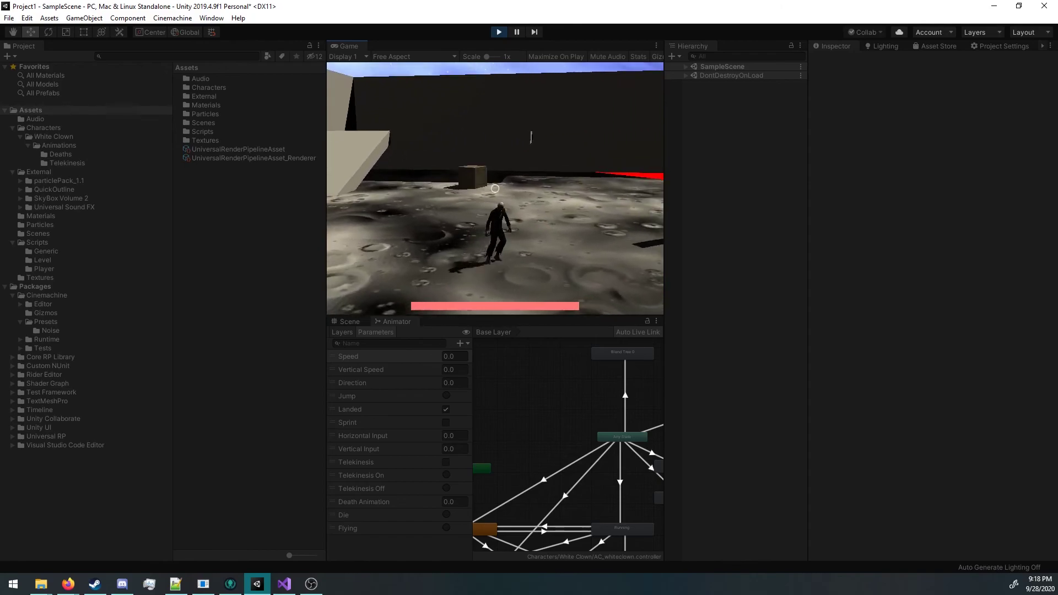
key(a)
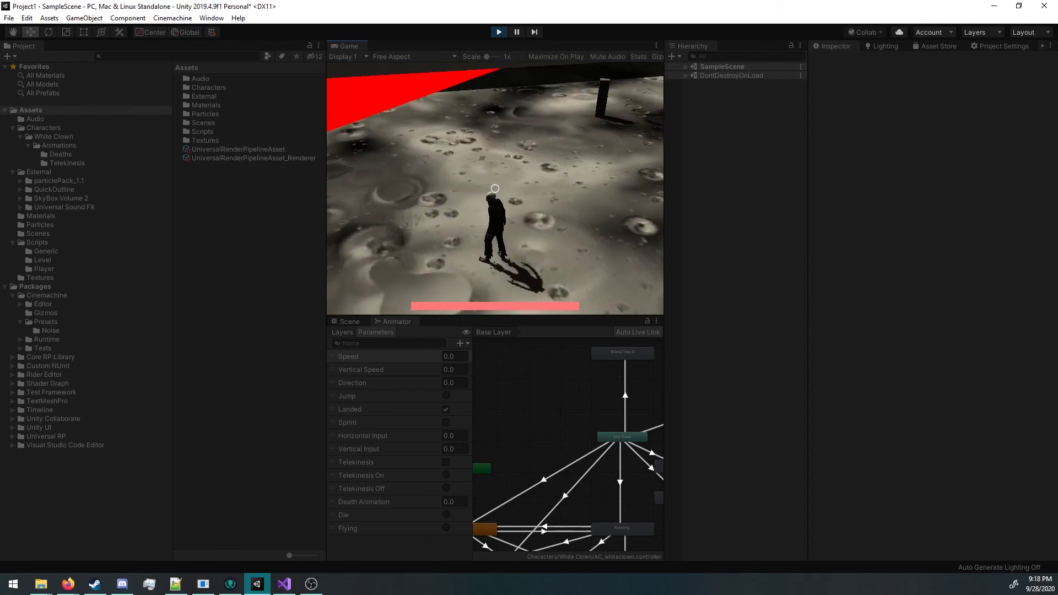